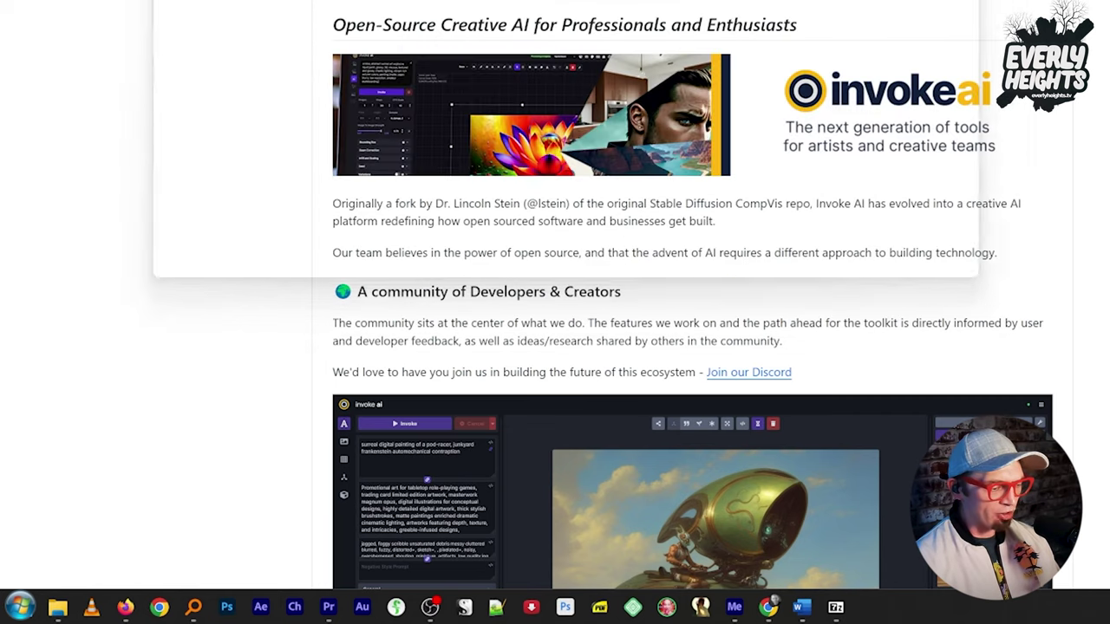
# Step: Launch Command Prompt and verify that python --version reports Python 3.10.6
pyautogui.press('super')
pyautogui.write('cmd')
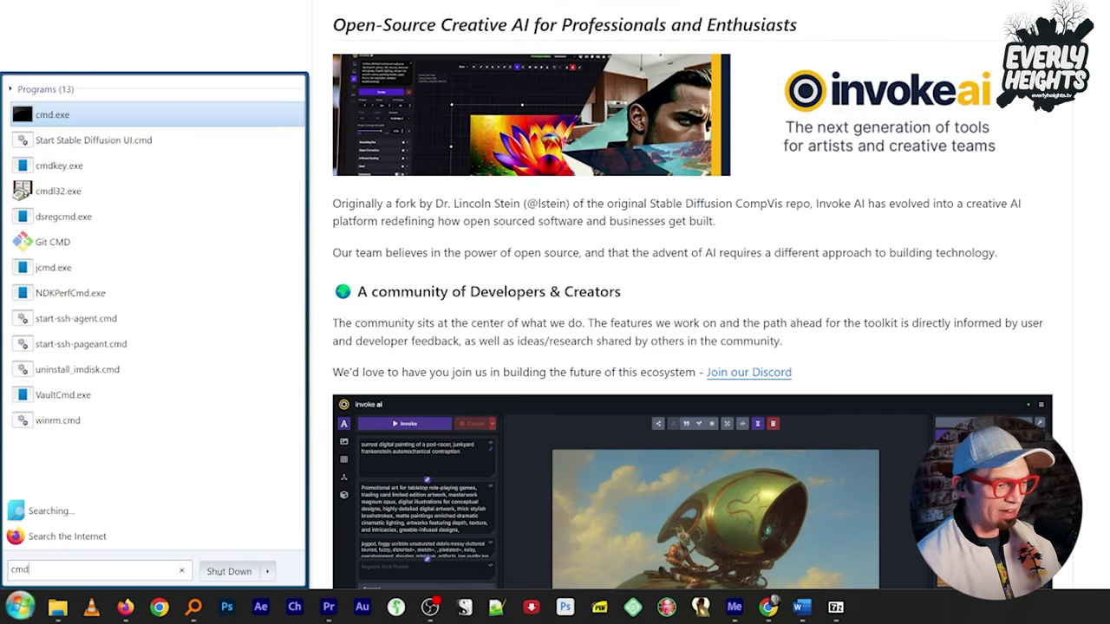
pyautogui.press('Return')
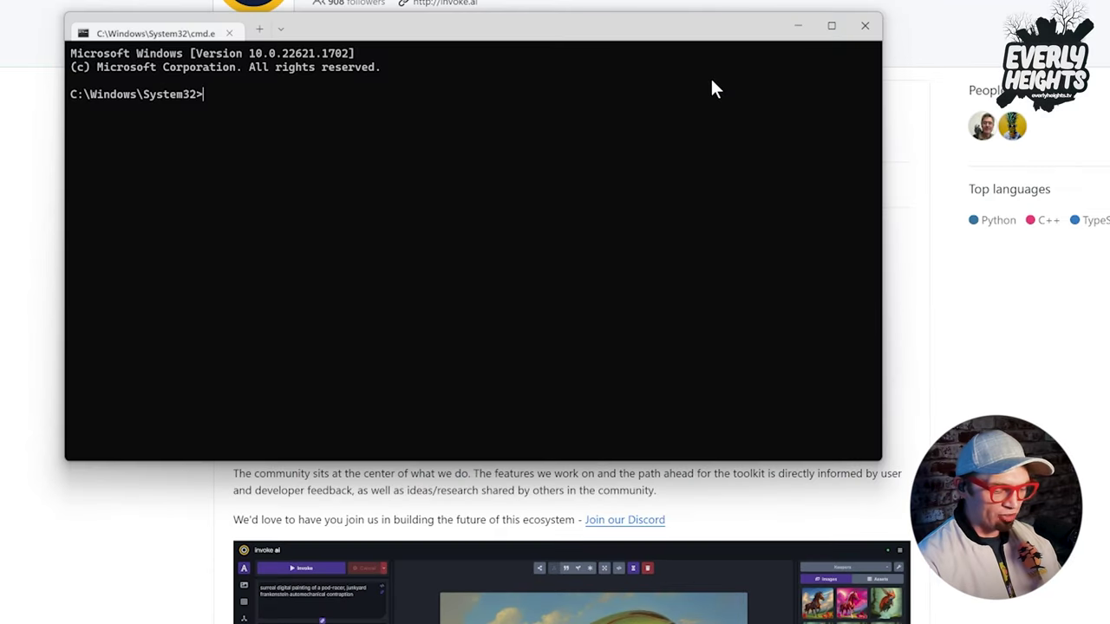
pyautogui.write('pyt')
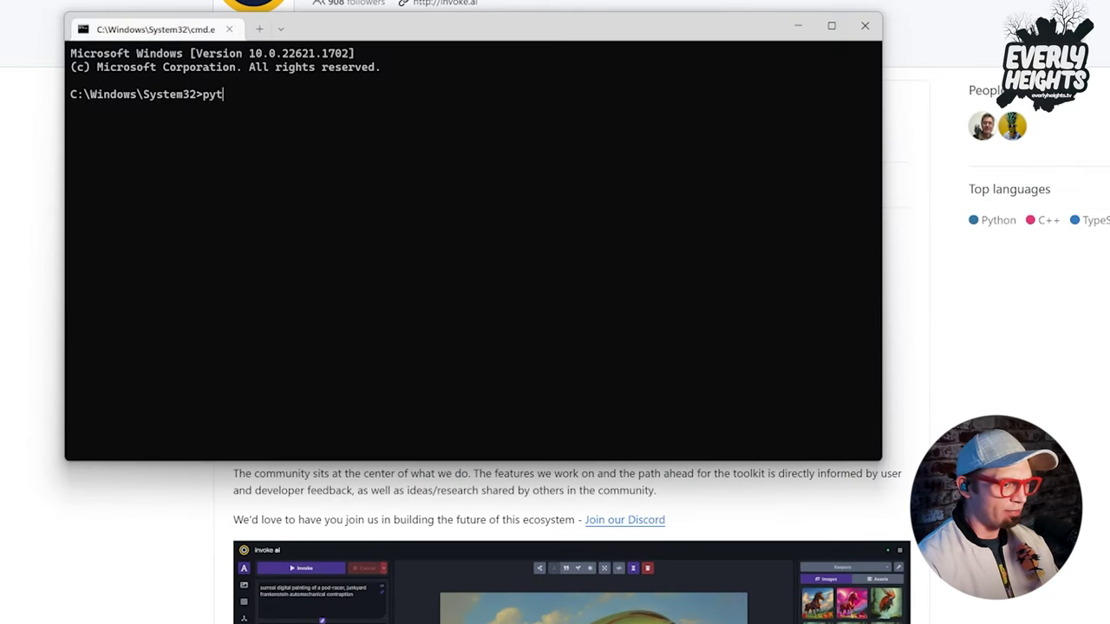
pyautogui.write('hon -')
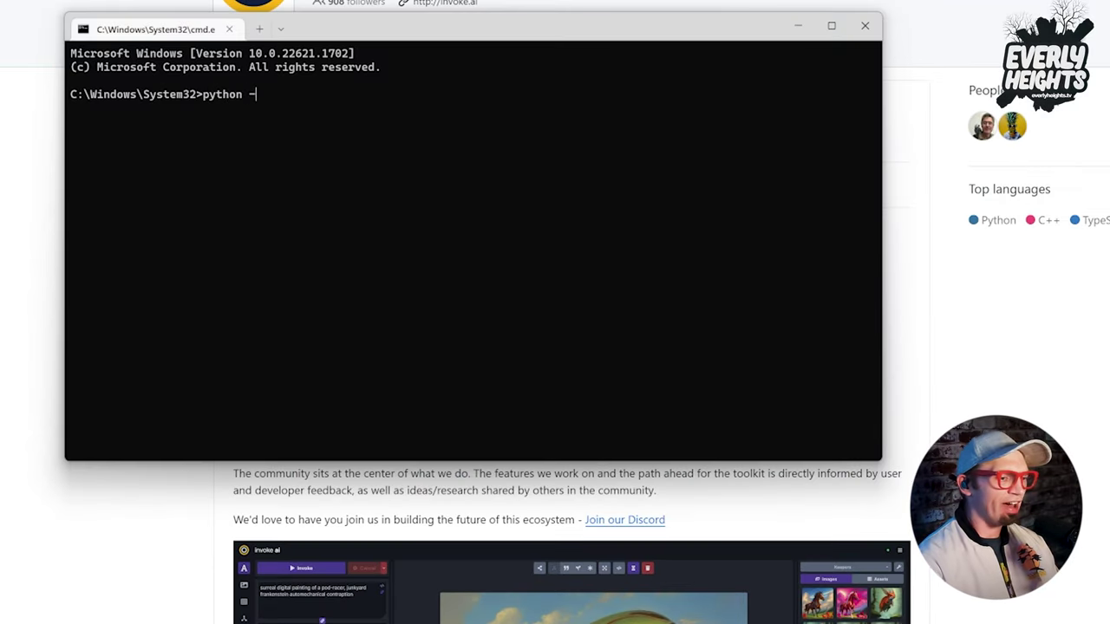
pyautogui.write('-')
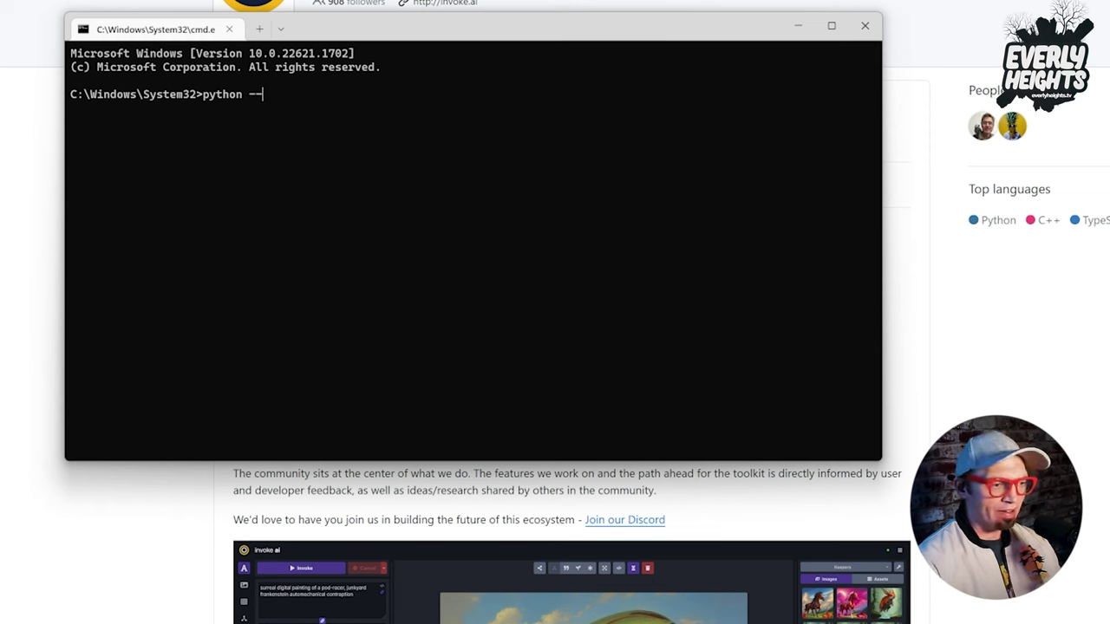
pyautogui.write('version')
pyautogui.press('Return')
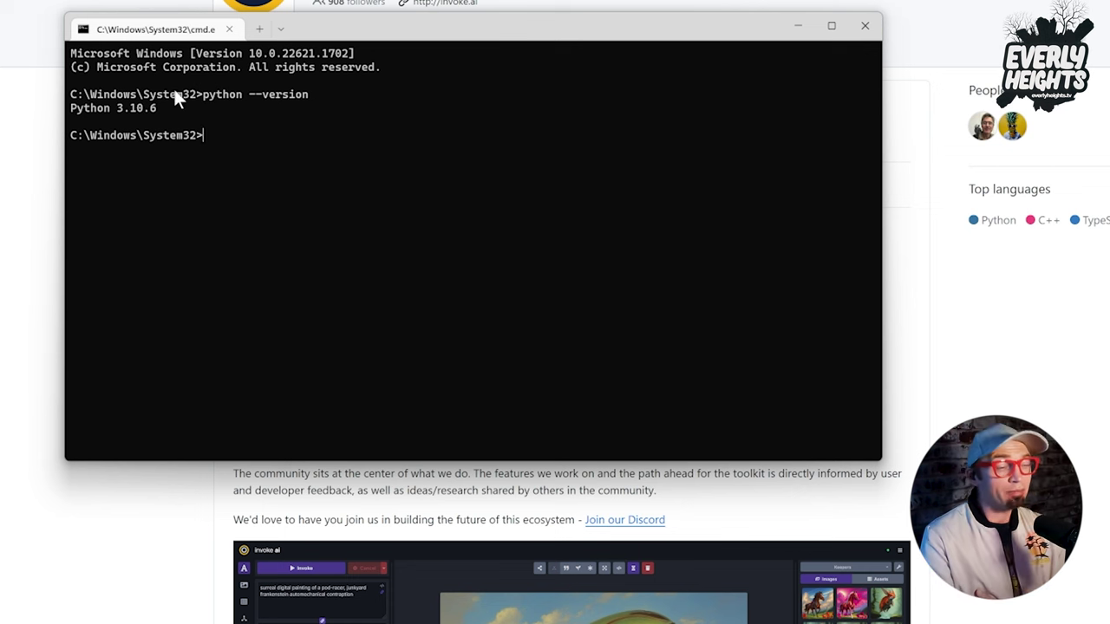
pyautogui.moveTo(69, 105); pyautogui.dragTo(171, 111)
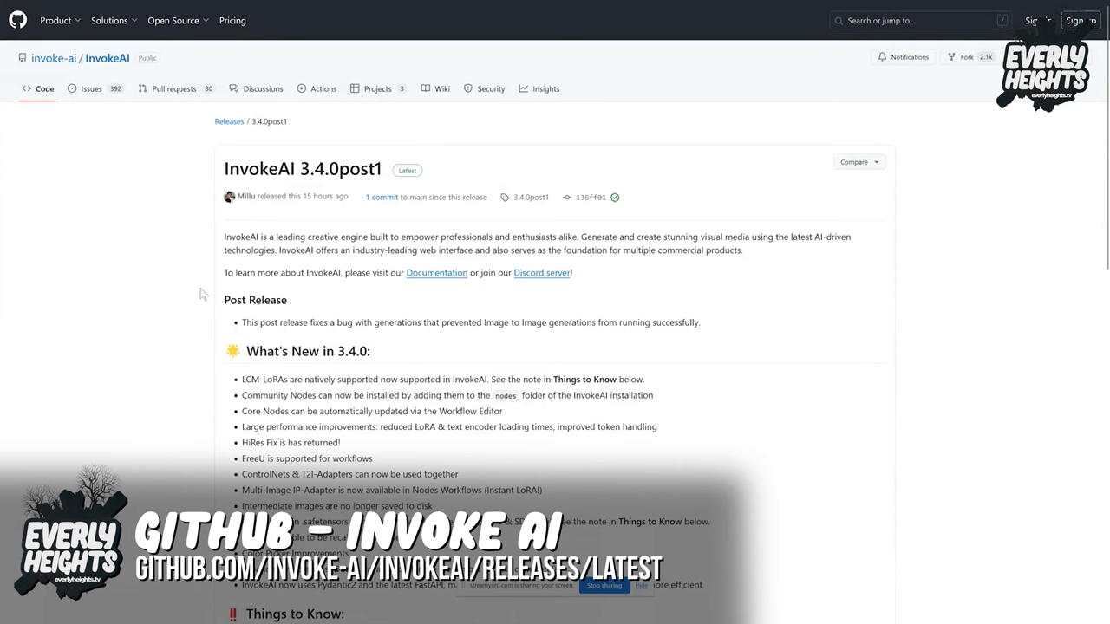
# Step: Download InvokeAI-installer-v3.4.0post1.zip from the release's Assets list
pyautogui.scroll(-6, 199, 294)
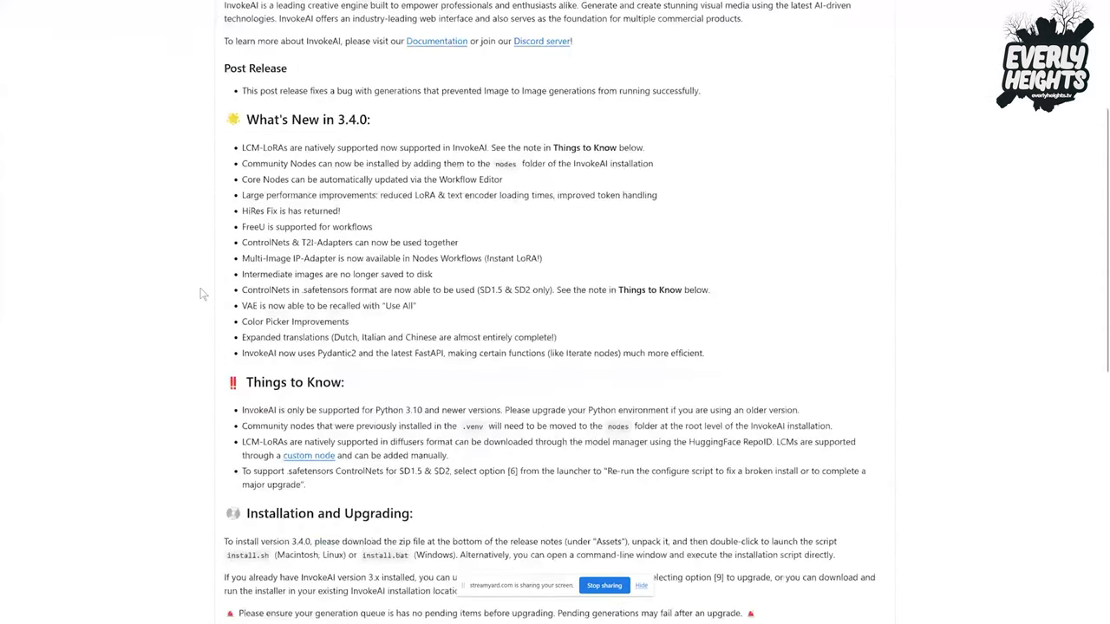
pyautogui.scroll(-4, 199, 294)
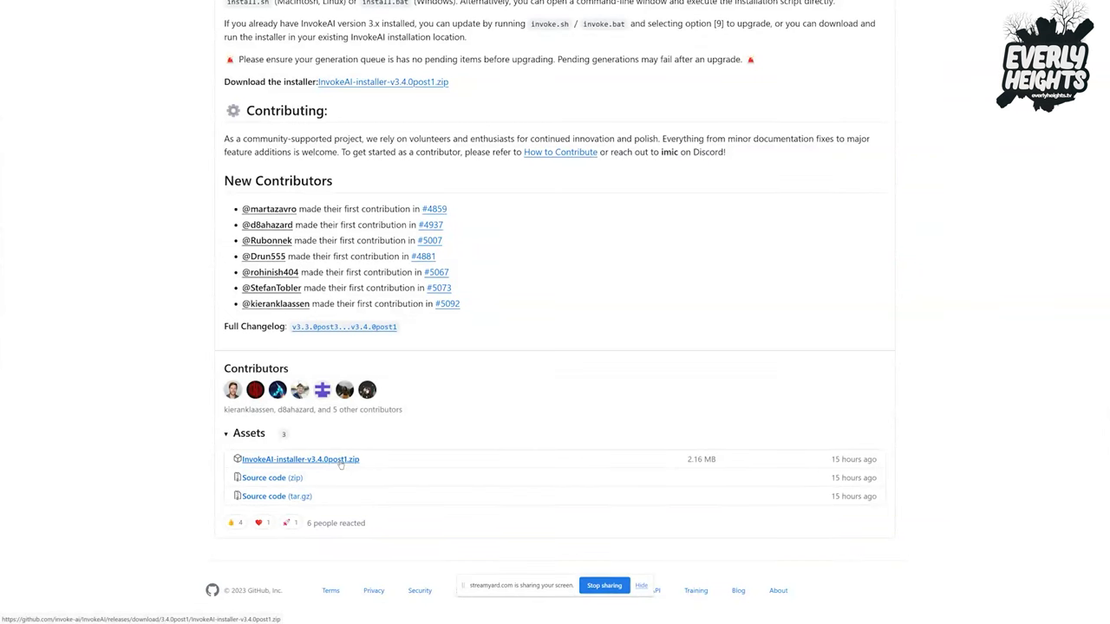
pyautogui.click(341, 461)
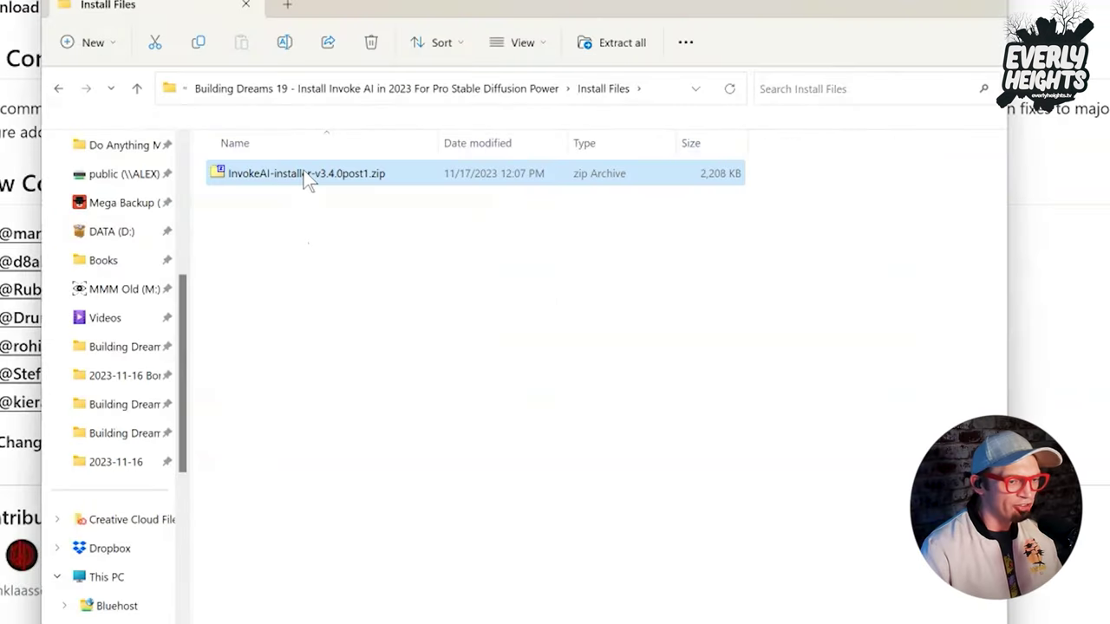
# Step: Extract the installer zip with 7-Zip into InvokeAI-installer-v3.4.0post1 and open its InvokeAI-Installer folder
pyautogui.rightClick(304, 176)
pyautogui.moveTo(432, 310)
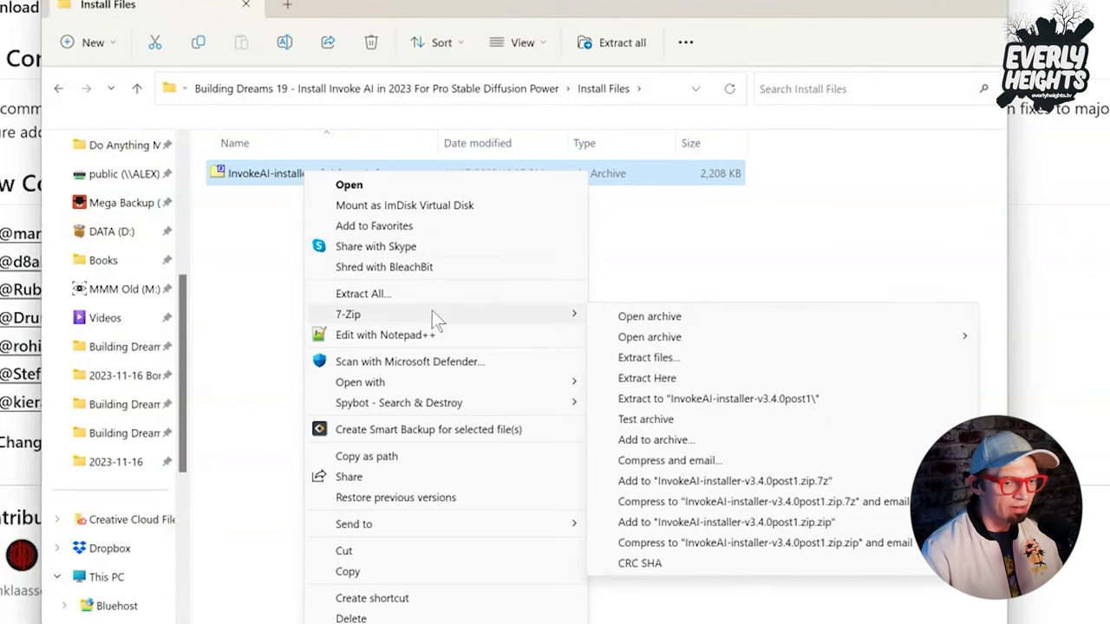
pyautogui.click(768, 398)
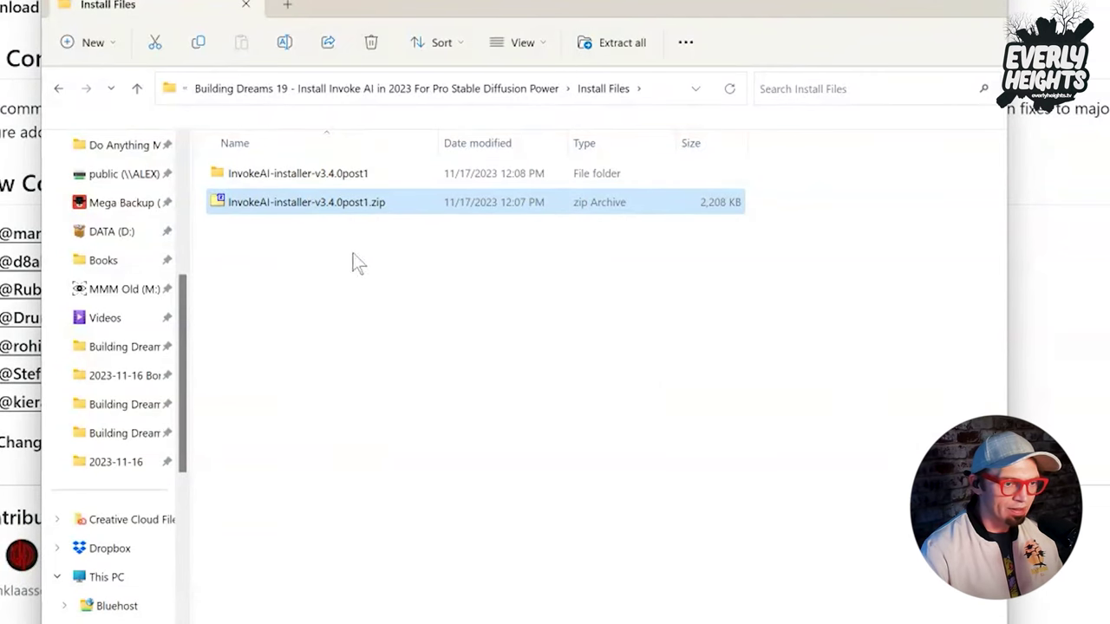
pyautogui.doubleClick(327, 173)
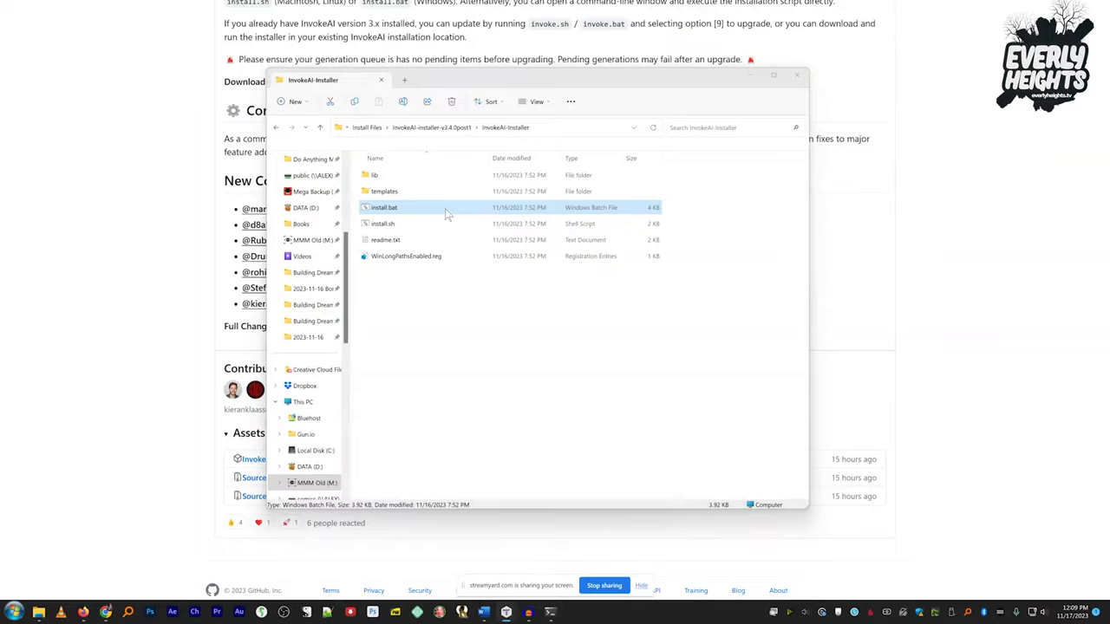
# Step: Run install.bat in a maximized window and continue past the opening instructions
pyautogui.doubleClick(445, 211)
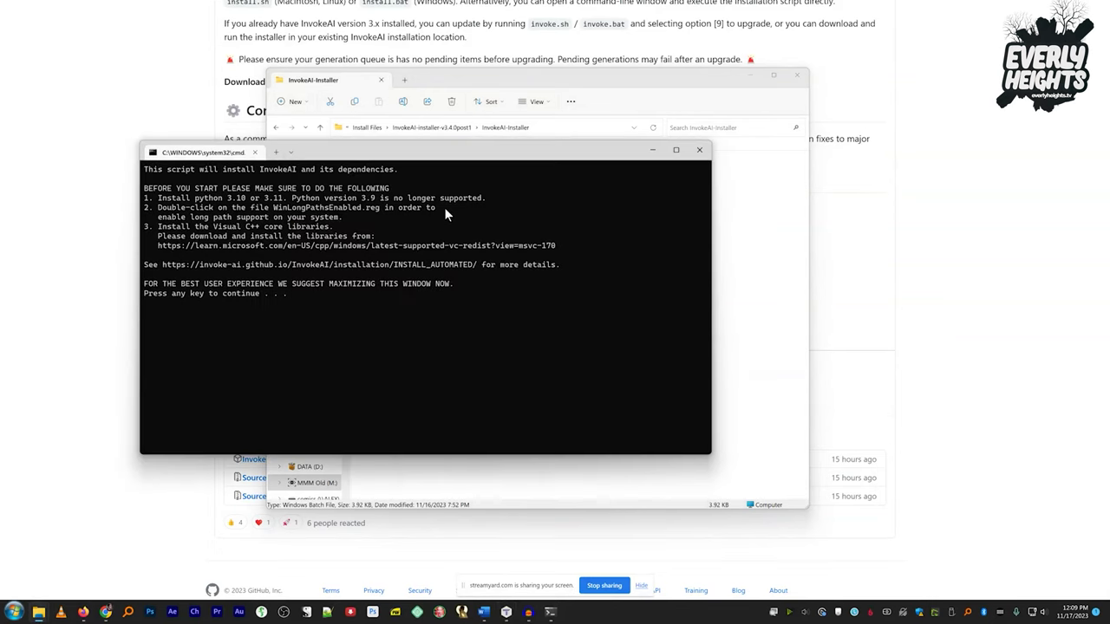
pyautogui.press('super+Up')
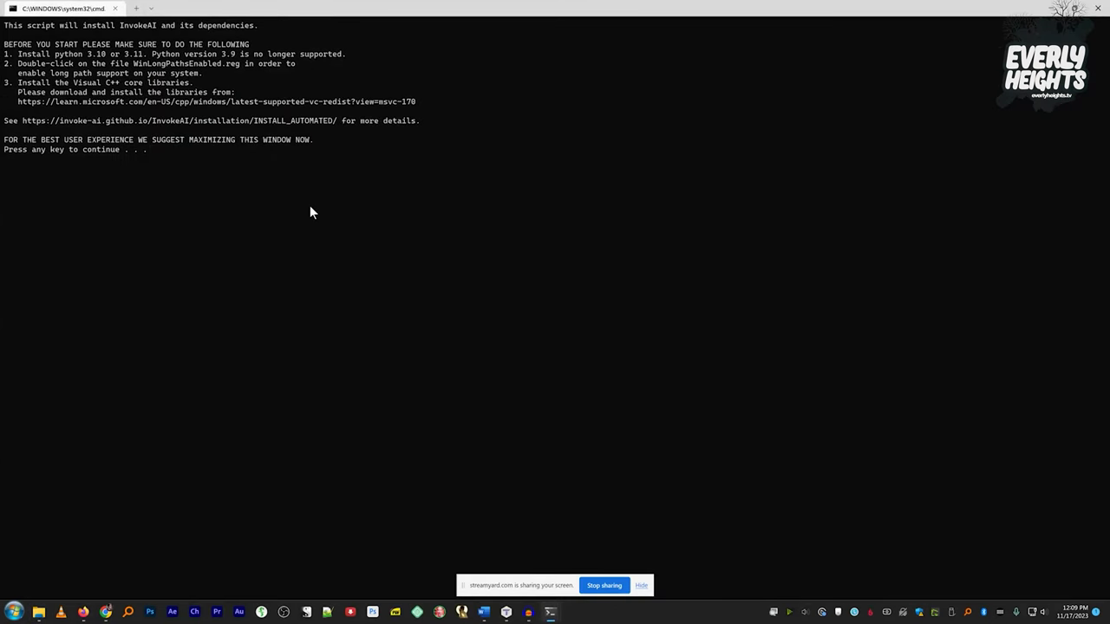
pyautogui.press('Return')
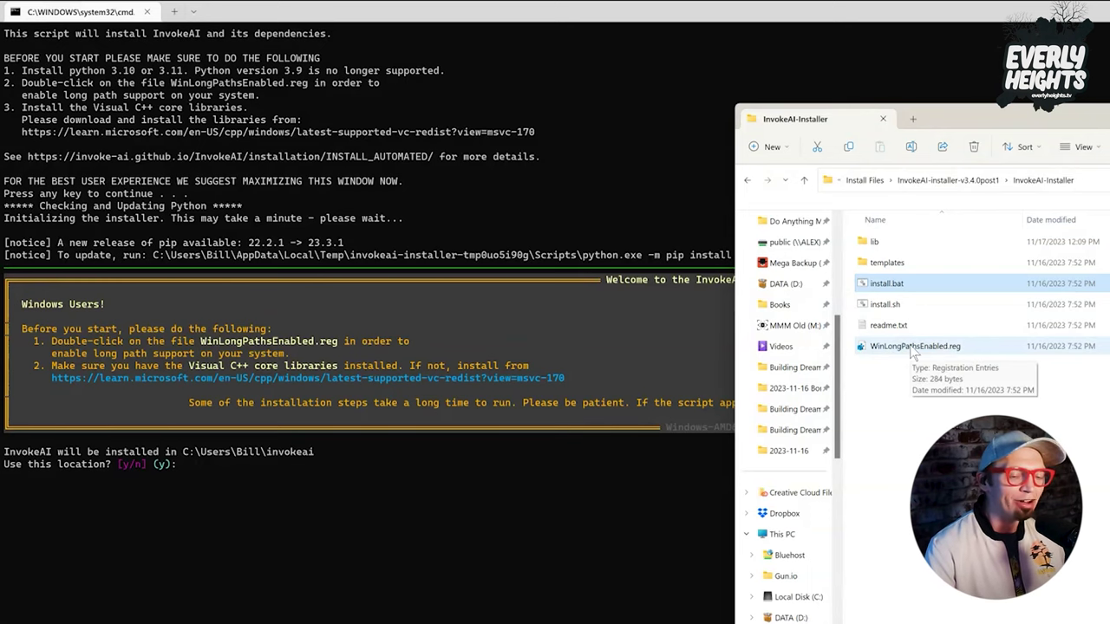
# Step: Apply WinLongPathsEnabled.reg to the registry to enable Windows long path support
pyautogui.click(913, 351)
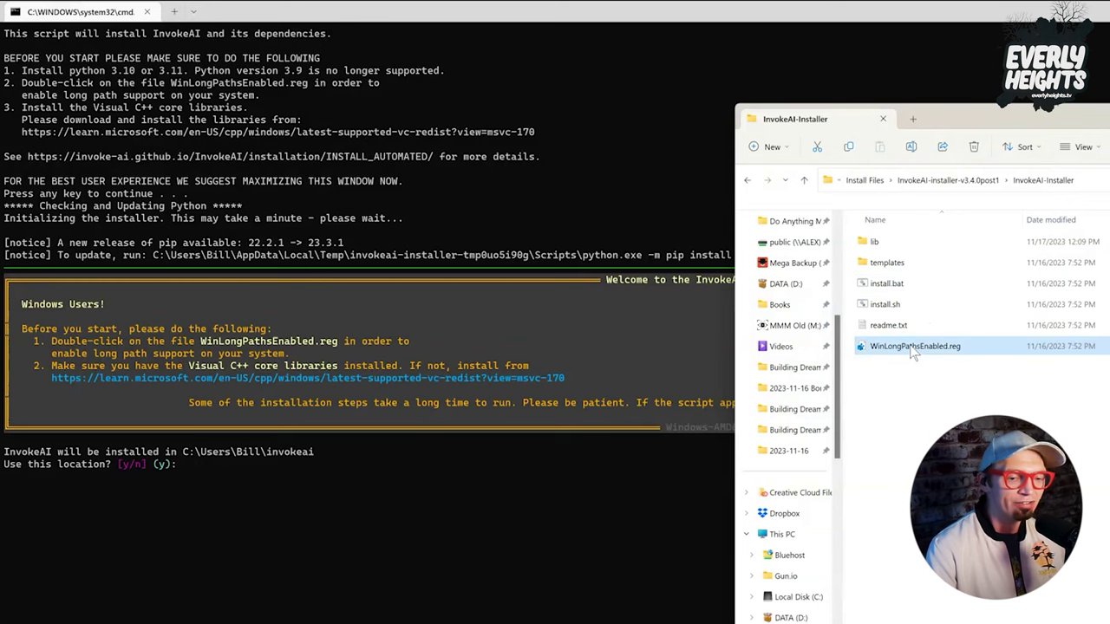
pyautogui.doubleClick(913, 348)
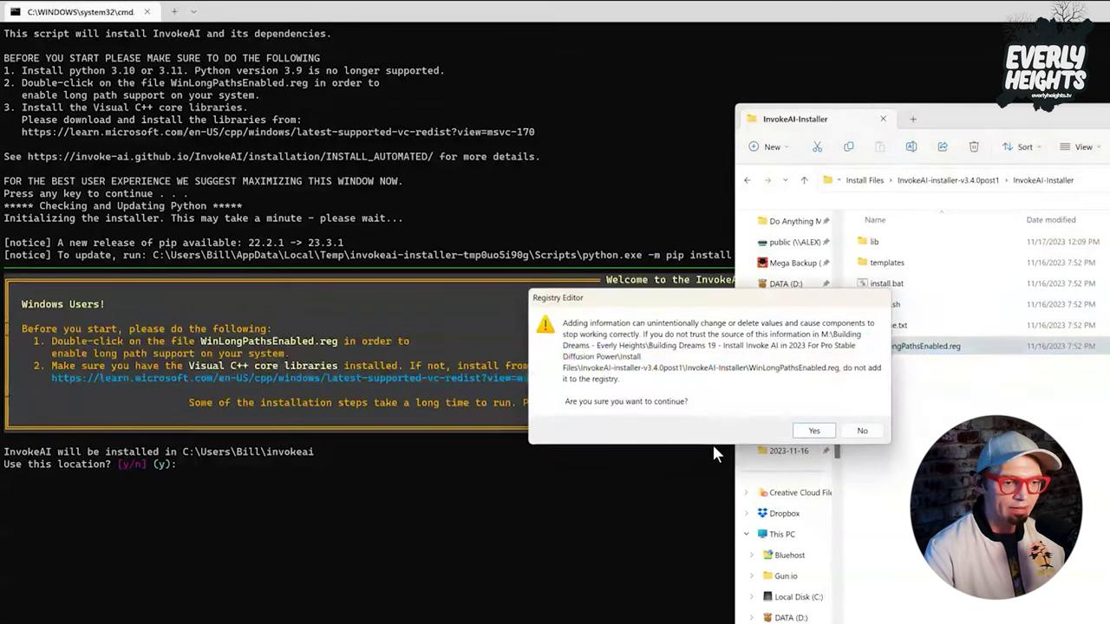
pyautogui.click(814, 431)
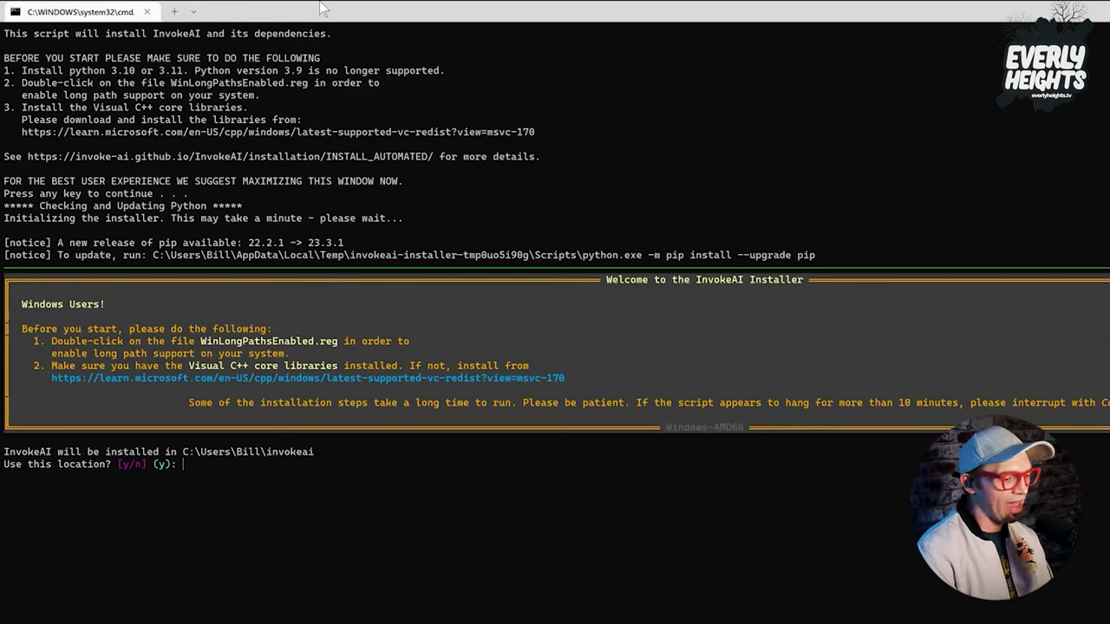
# Step: Replace the default location with D:\_AUTO1111 Stable Diffusion\Invoke AI and confirm reinstalling there
pyautogui.write('n')
pyautogui.press('Return')
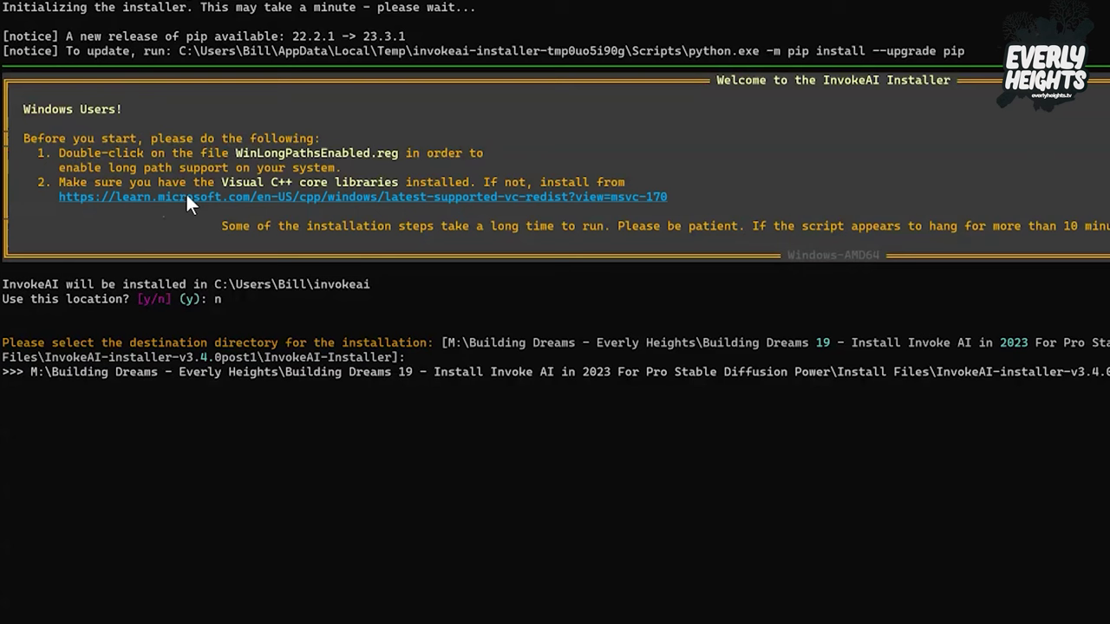
pyautogui.press('BackSpace')
pyautogui.press('BackSpace')
pyautogui.press('BackSpace')
pyautogui.press('BackSpace')
pyautogui.press('BackSpace')
pyautogui.press('BackSpace')
pyautogui.press('BackSpace')
pyautogui.press('BackSpace')
pyautogui.press('BackSpace')
pyautogui.press('BackSpace')
pyautogui.press('BackSpace')
pyautogui.press('BackSpace')
pyautogui.press('BackSpace')
pyautogui.press('BackSpace')
pyautogui.press('BackSpace')
pyautogui.press('BackSpace')
pyautogui.press('BackSpace')
pyautogui.press('BackSpace')
pyautogui.press('BackSpace')
pyautogui.press('BackSpace')
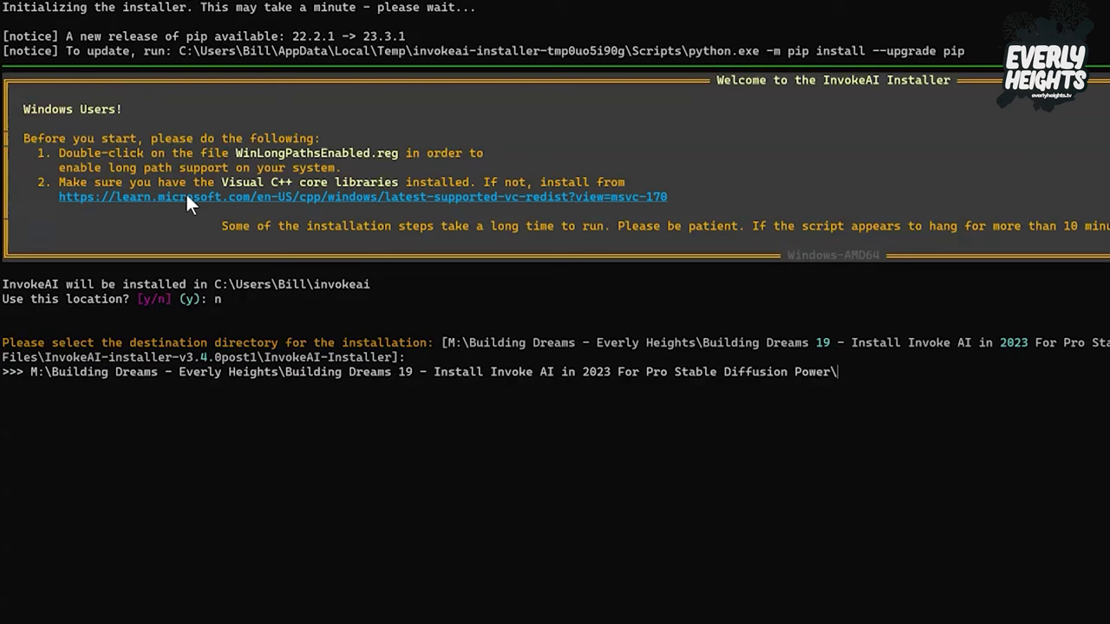
pyautogui.press('BackSpace')
pyautogui.press('BackSpace')
pyautogui.press('BackSpace')
pyautogui.press('BackSpace')
pyautogui.press('BackSpace')
pyautogui.press('BackSpace')
pyautogui.press('BackSpace')
pyautogui.press('BackSpace')
pyautogui.press('BackSpace')
pyautogui.press('BackSpace')
pyautogui.press('BackSpace')
pyautogui.press('BackSpace')
pyautogui.press('BackSpace')
pyautogui.press('BackSpace')
pyautogui.press('BackSpace')
pyautogui.press('BackSpace')
pyautogui.press('BackSpace')
pyautogui.press('BackSpace')
pyautogui.press('BackSpace')
pyautogui.press('BackSpace')
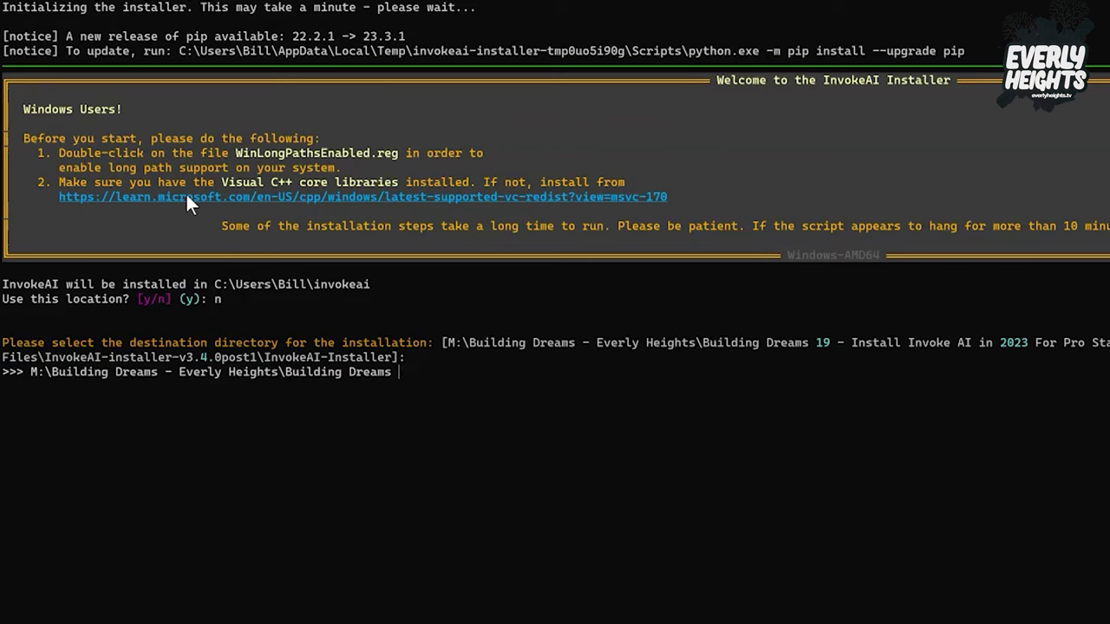
pyautogui.press('BackSpace')
pyautogui.press('BackSpace')
pyautogui.press('BackSpace')
pyautogui.press('BackSpace')
pyautogui.press('BackSpace')
pyautogui.press('BackSpace')
pyautogui.press('BackSpace')
pyautogui.press('BackSpace')
pyautogui.press('BackSpace')
pyautogui.press('BackSpace')
pyautogui.press('BackSpace')
pyautogui.press('BackSpace')
pyautogui.press('BackSpace')
pyautogui.press('BackSpace')
pyautogui.press('BackSpace')
pyautogui.press('BackSpace')
pyautogui.press('BackSpace')
pyautogui.press('BackSpace')
pyautogui.press('BackSpace')
pyautogui.press('BackSpace')
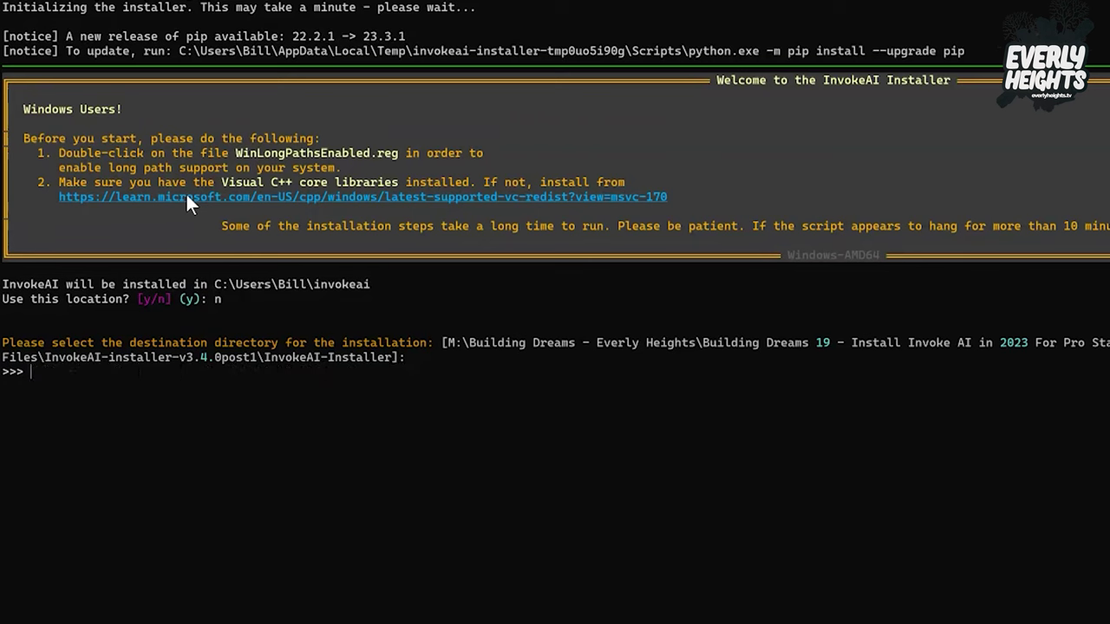
pyautogui.write('D:\\_AUTO1111 Stable Diffusion\\Invoke AI')
pyautogui.press('Return')
pyautogui.write('y')
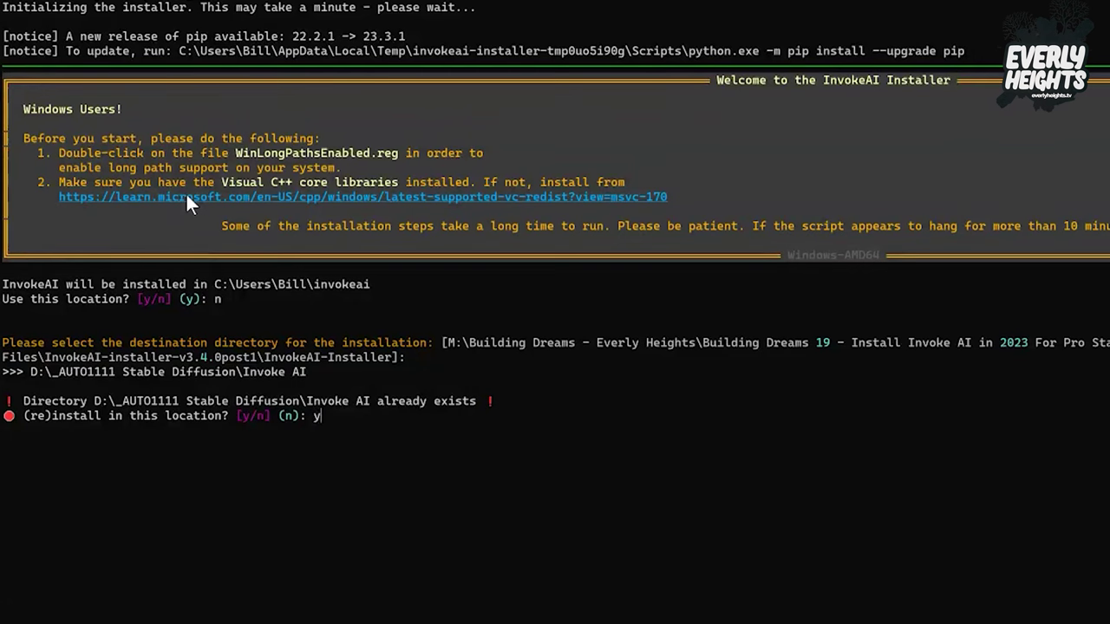
pyautogui.press('Return')
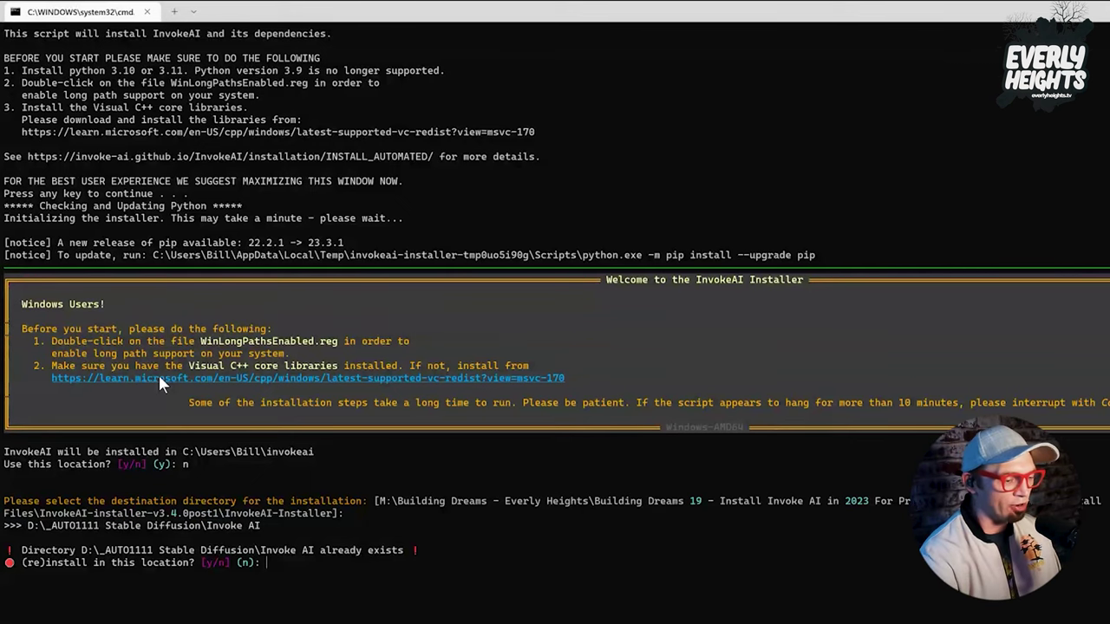
pyautogui.write('y')
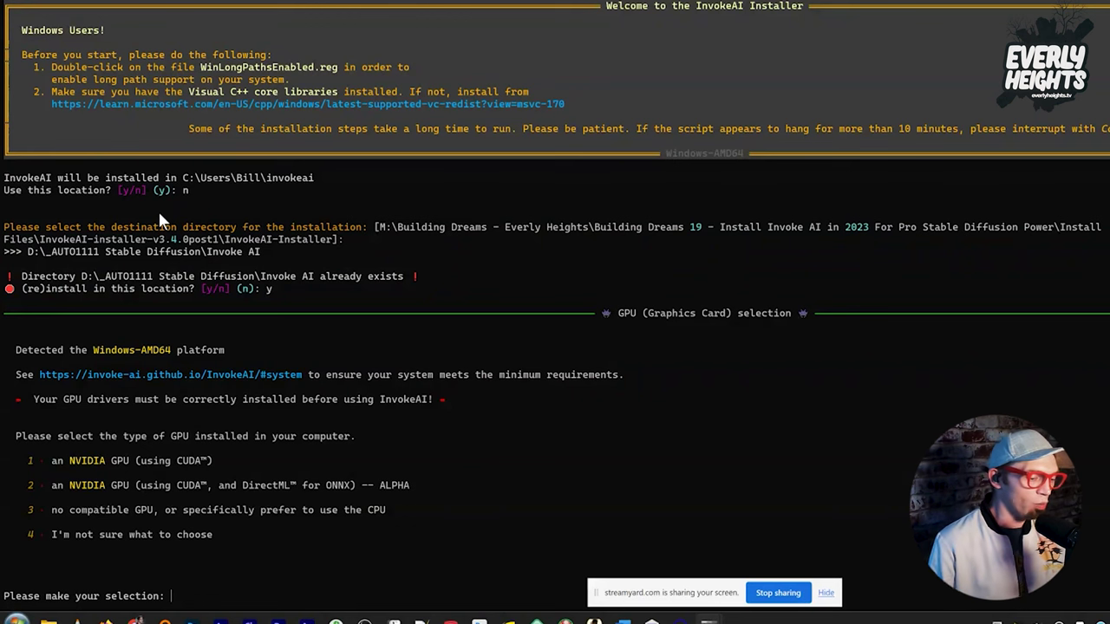
# Step: Choose the NVIDIA CUDA GPU option, then pick manual configuration after installation
pyautogui.write('1')
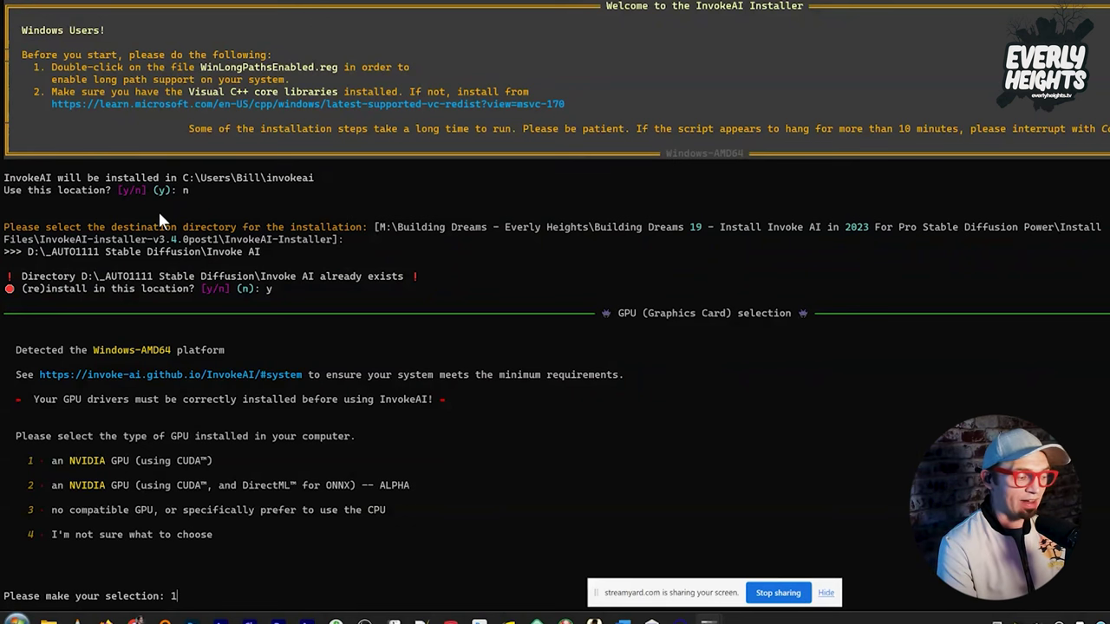
pyautogui.press('Return')
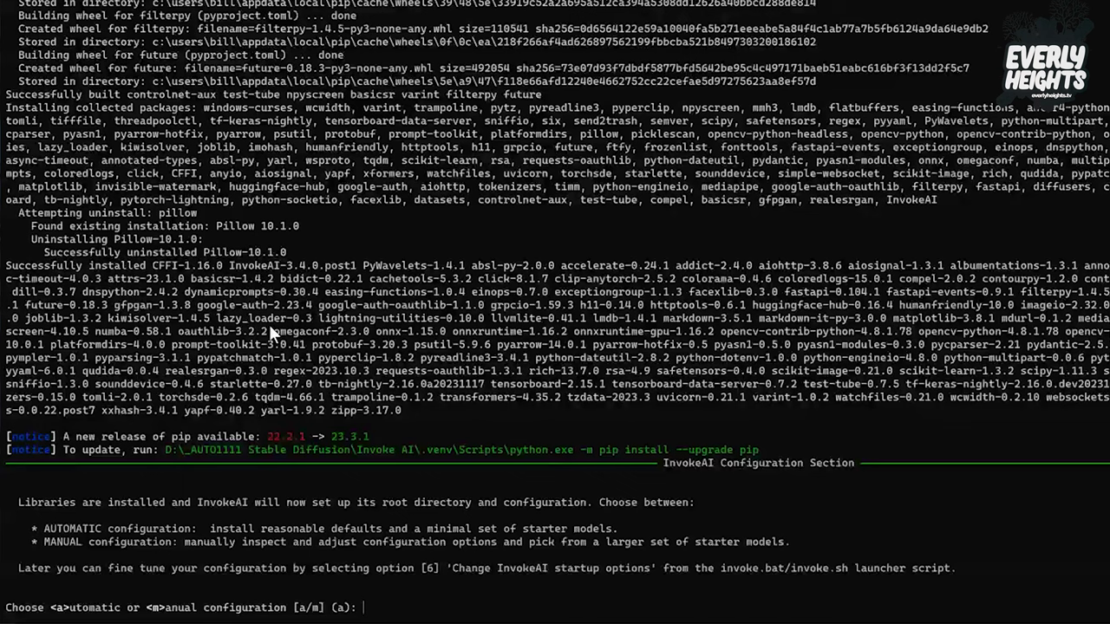
pyautogui.write('m')
pyautogui.press('Return')
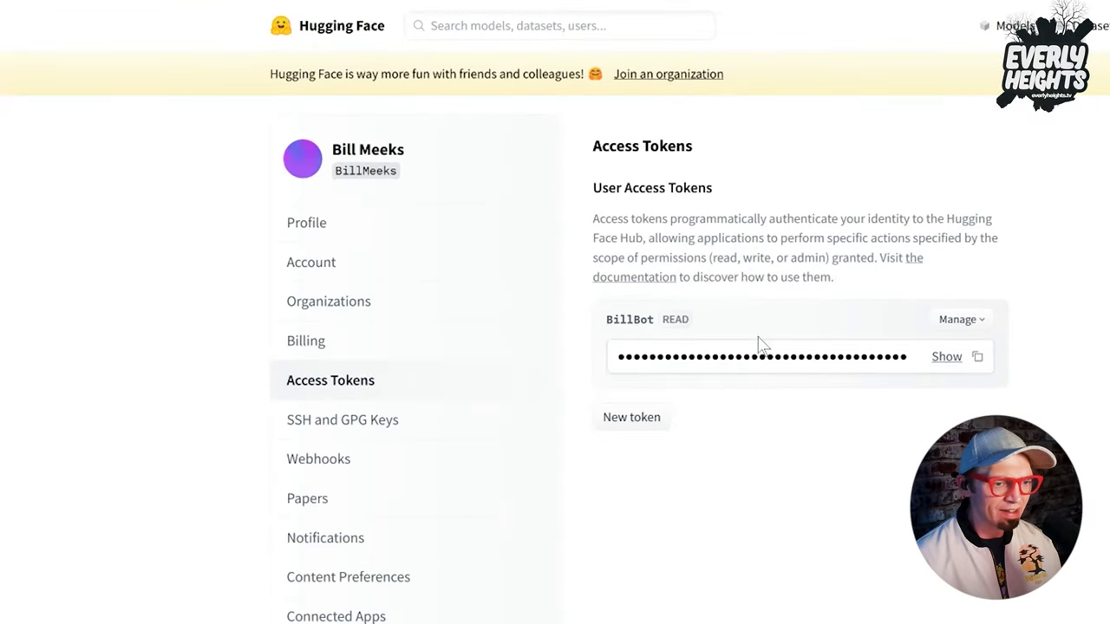
# Step: Copy the Hugging Face read access token and return to the installer's Startup Options
pyautogui.click(979, 358)
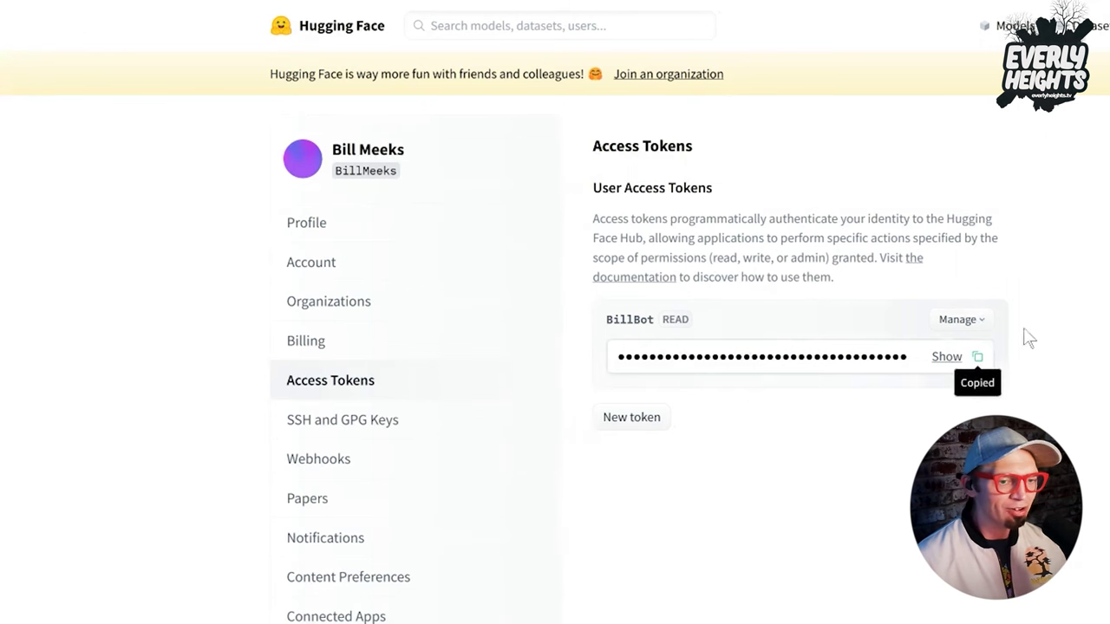
pyautogui.hotkey('alt', 'Tab')
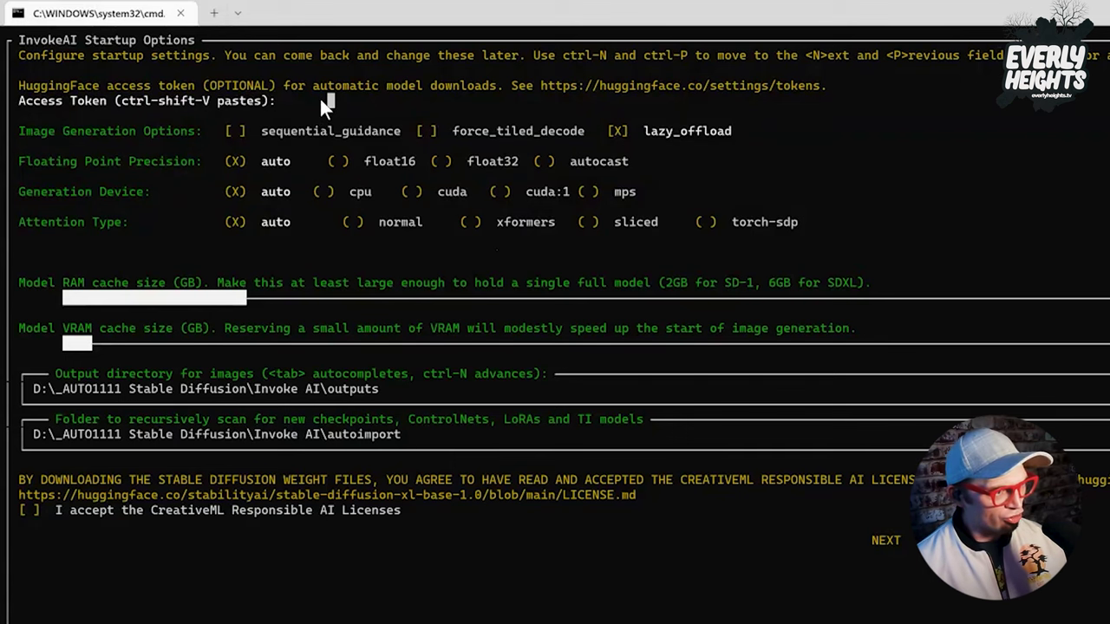
# Step: Paste the Hugging Face token and set the output directory to the Stable Diffusion Renders\Invoke AI folder
pyautogui.hotkey('ctrl', 'shift', 'v')
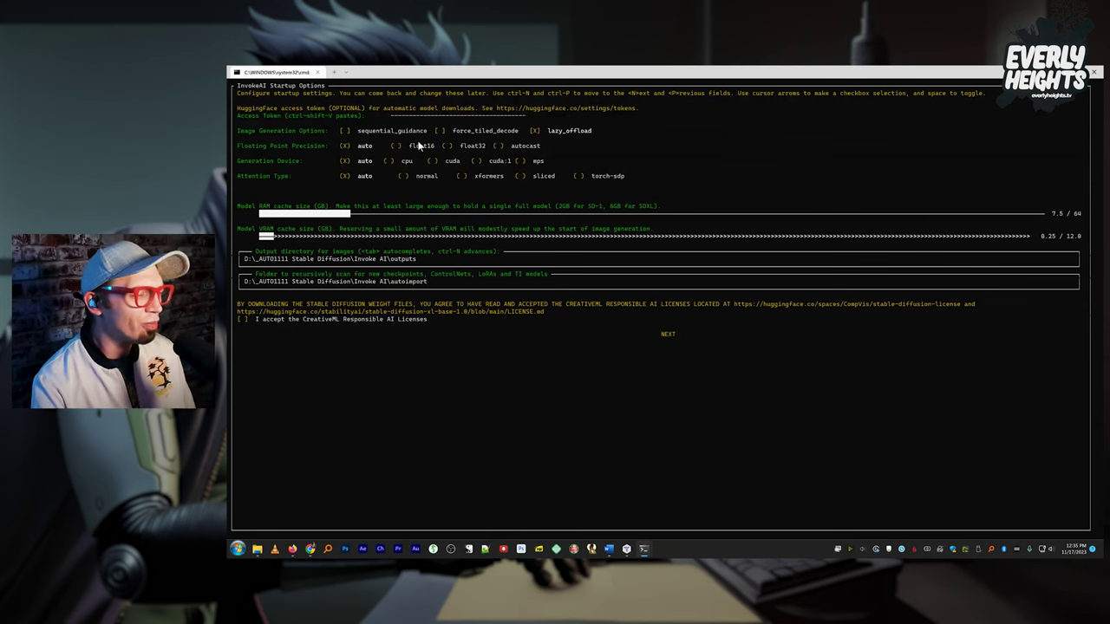
pyautogui.press('Tab')
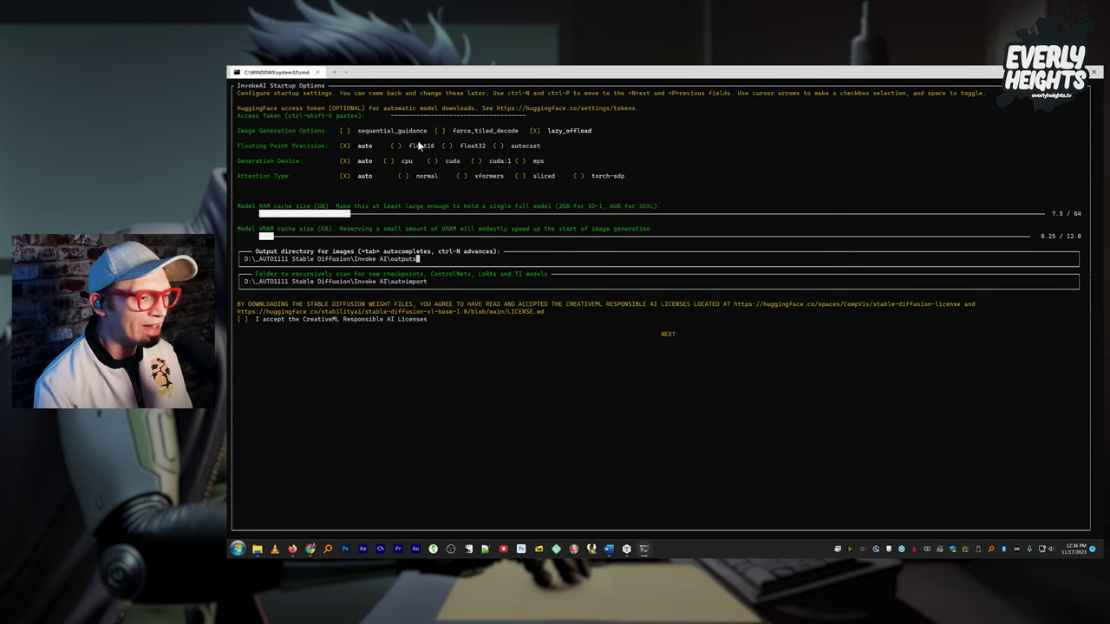
pyautogui.click(425, 233)
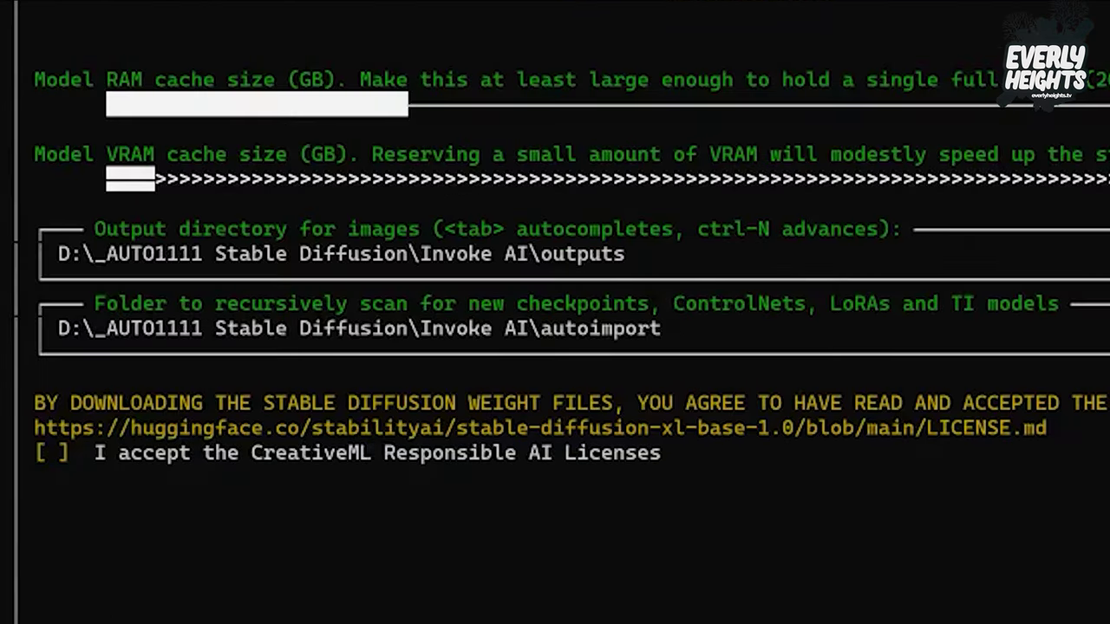
pyautogui.press('Tab')
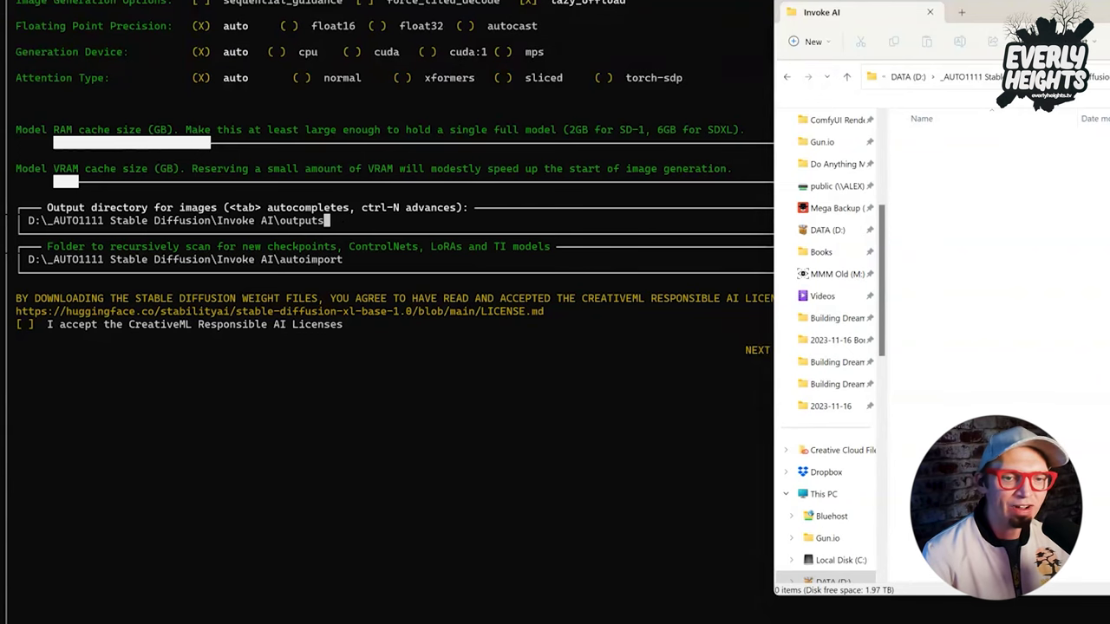
pyautogui.click(954, 76)
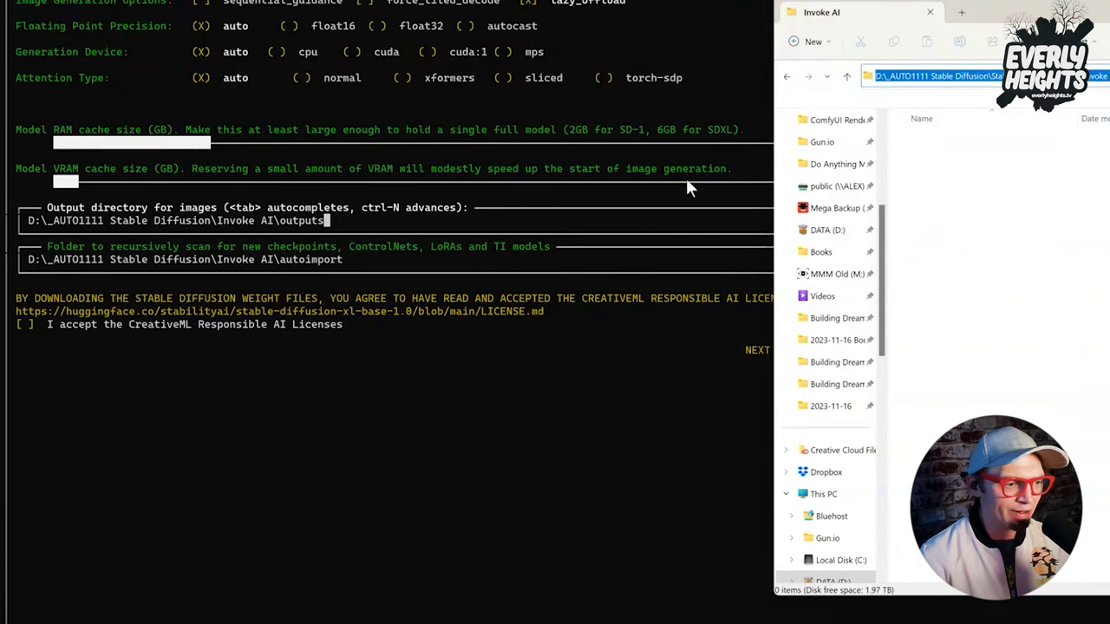
pyautogui.click(559, 234)
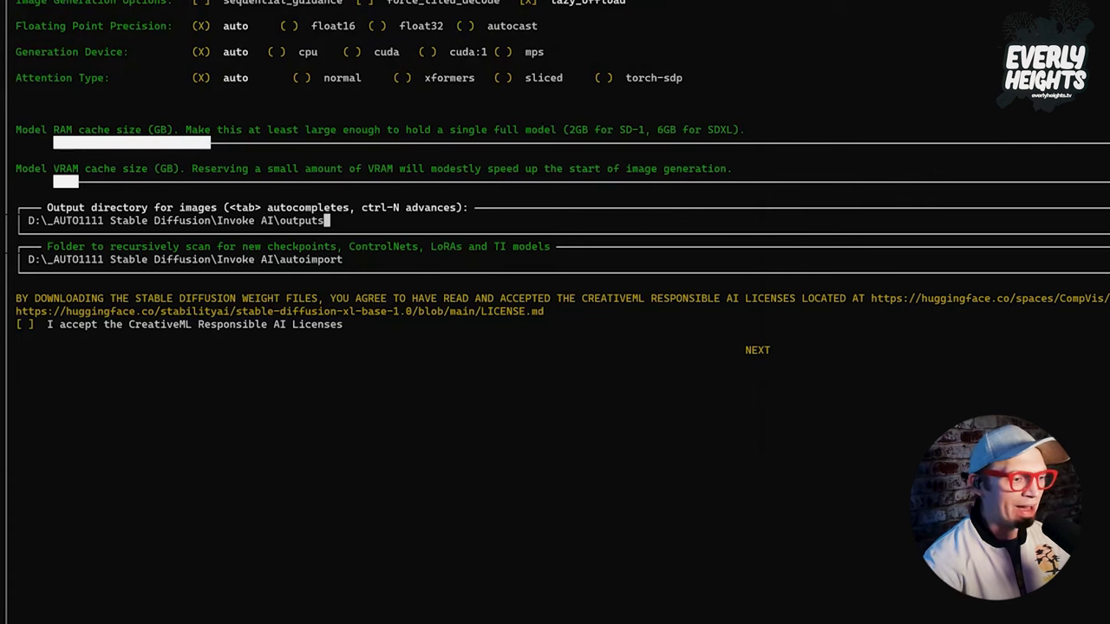
pyautogui.press('BackSpace')
pyautogui.press('BackSpace')
pyautogui.press('BackSpace')
pyautogui.press('BackSpace')
pyautogui.press('BackSpace')
pyautogui.press('BackSpace')
pyautogui.press('BackSpace')
pyautogui.press('BackSpace')
pyautogui.press('BackSpace')
pyautogui.press('BackSpace')
pyautogui.press('BackSpace')
pyautogui.press('BackSpace')
pyautogui.press('BackSpace')
pyautogui.press('BackSpace')
pyautogui.press('BackSpace')
pyautogui.press('BackSpace')
pyautogui.press('BackSpace')
pyautogui.press('BackSpace')
pyautogui.press('BackSpace')
pyautogui.press('BackSpace')
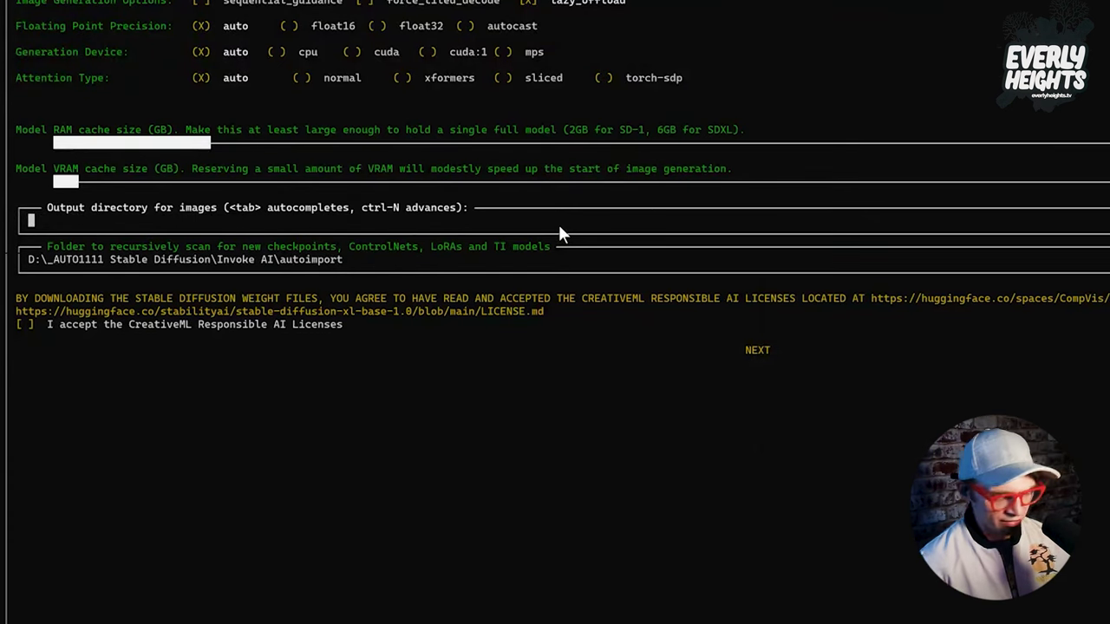
pyautogui.hotkey('ctrl', 'v')
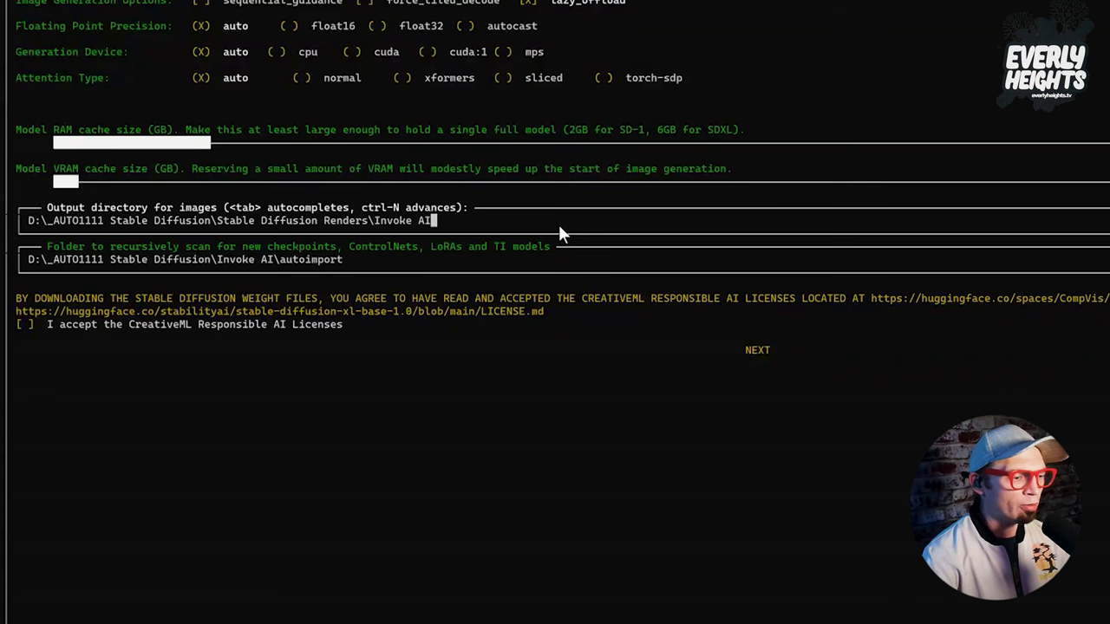
# Step: Accept the CreativeML Responsible AI Licenses and continue to the model installation page
pyautogui.press('Down')
pyautogui.press('Down')
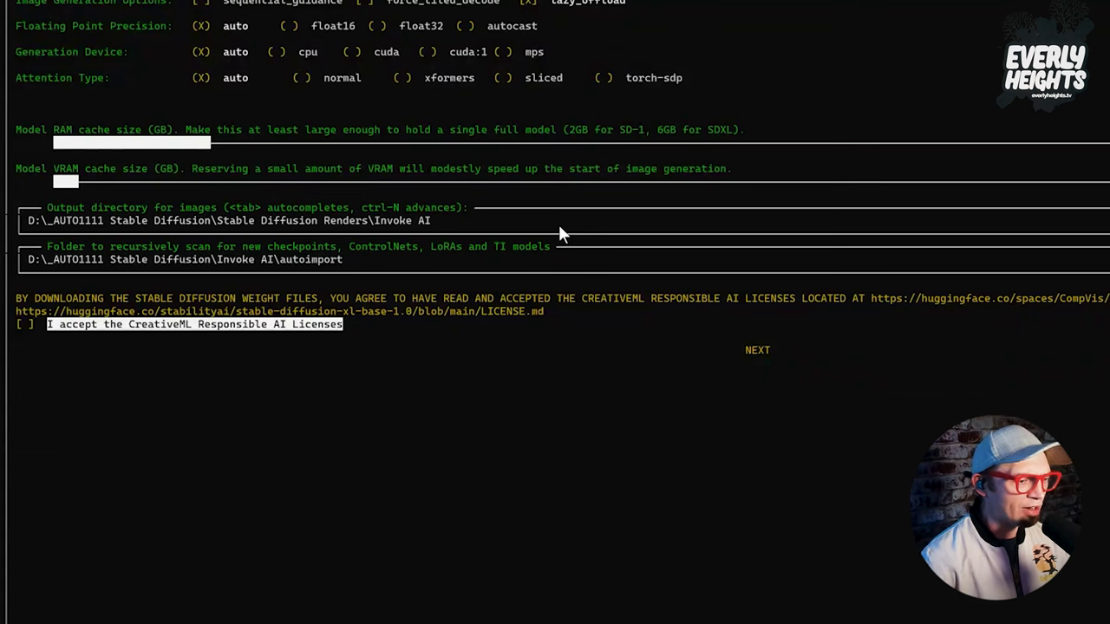
pyautogui.press('space')
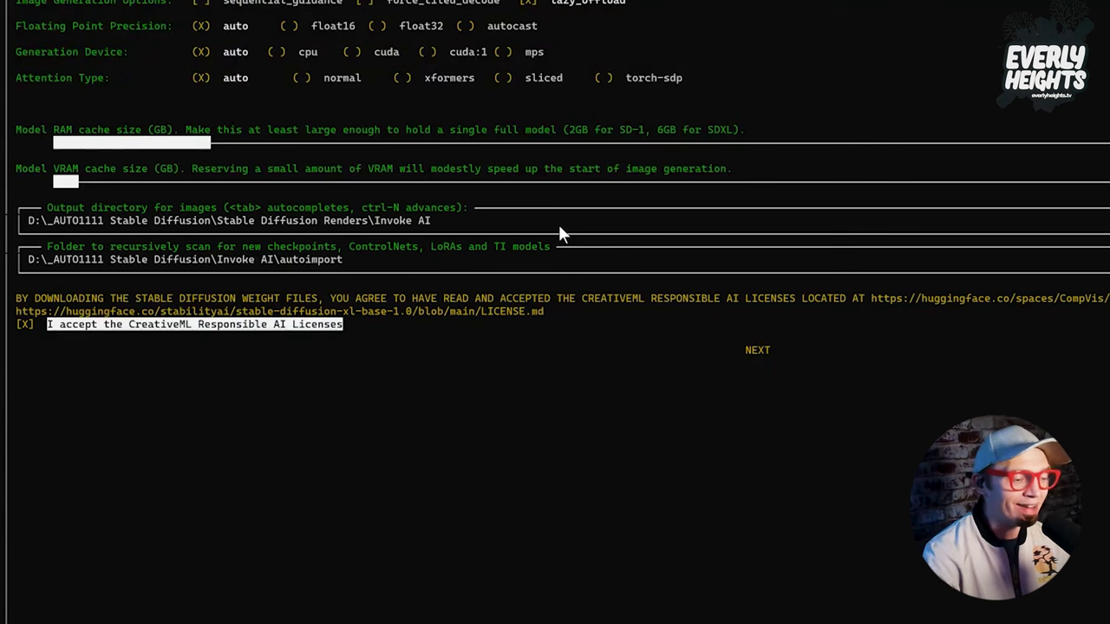
pyautogui.press('Down')
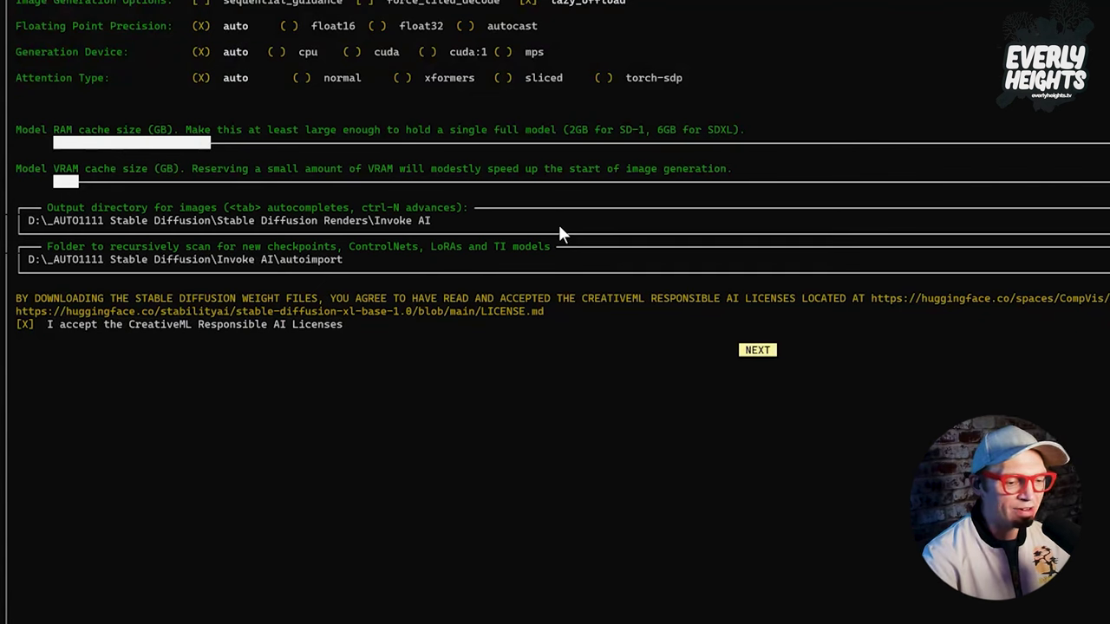
pyautogui.press('Return')
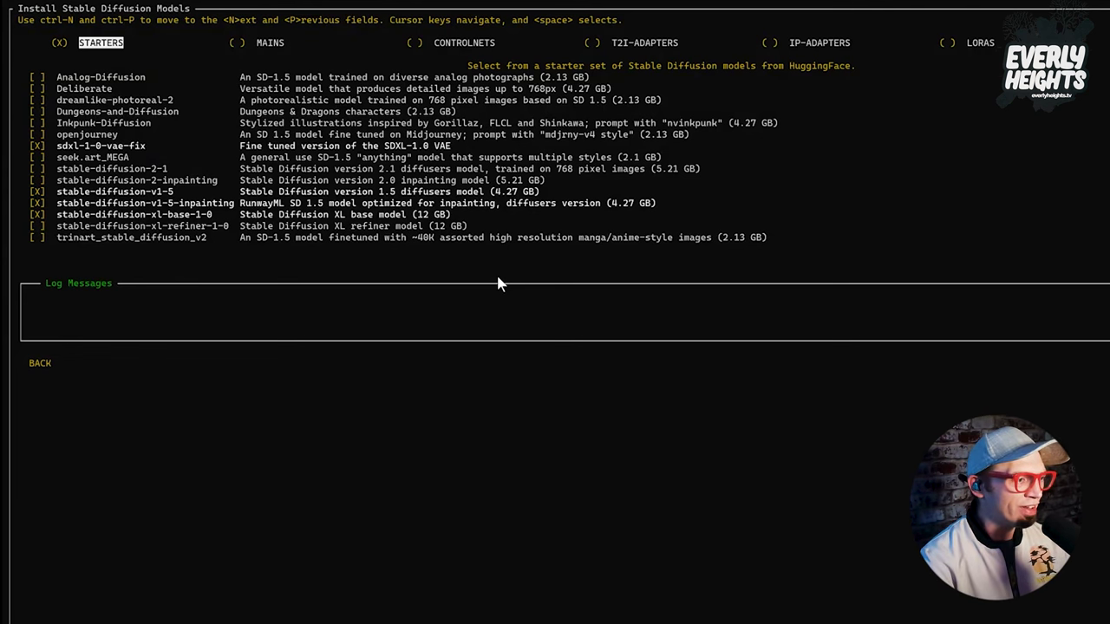
# Step: Move through the STARTERS checklist, leaving sdxl-1-0-vae-fix checked
pyautogui.press('Tab')
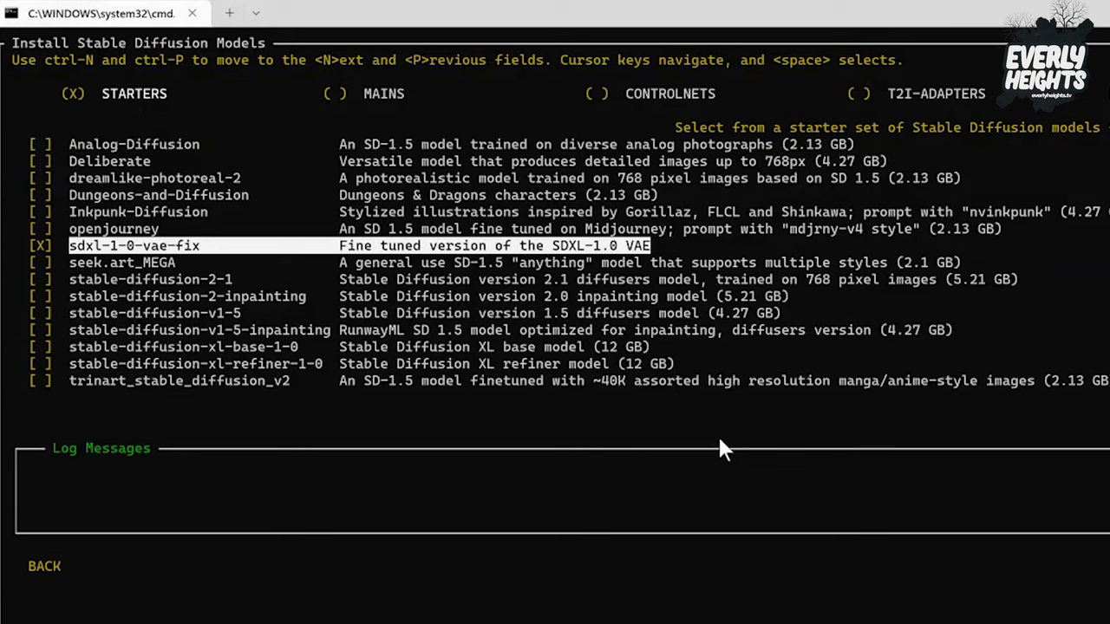
pyautogui.press('Down')
pyautogui.press('Down')
pyautogui.press('Down')
pyautogui.press('Down')
pyautogui.press('Down')
pyautogui.press('Down')
pyautogui.press('Down')
pyautogui.press('Down')
pyautogui.press('Down')
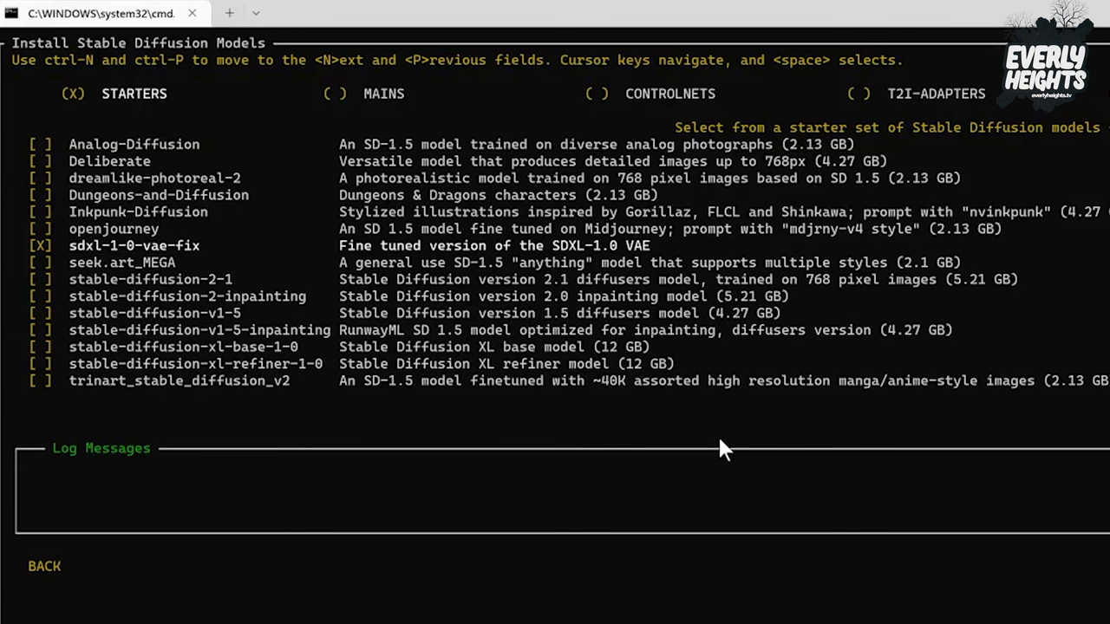
pyautogui.press('Down')
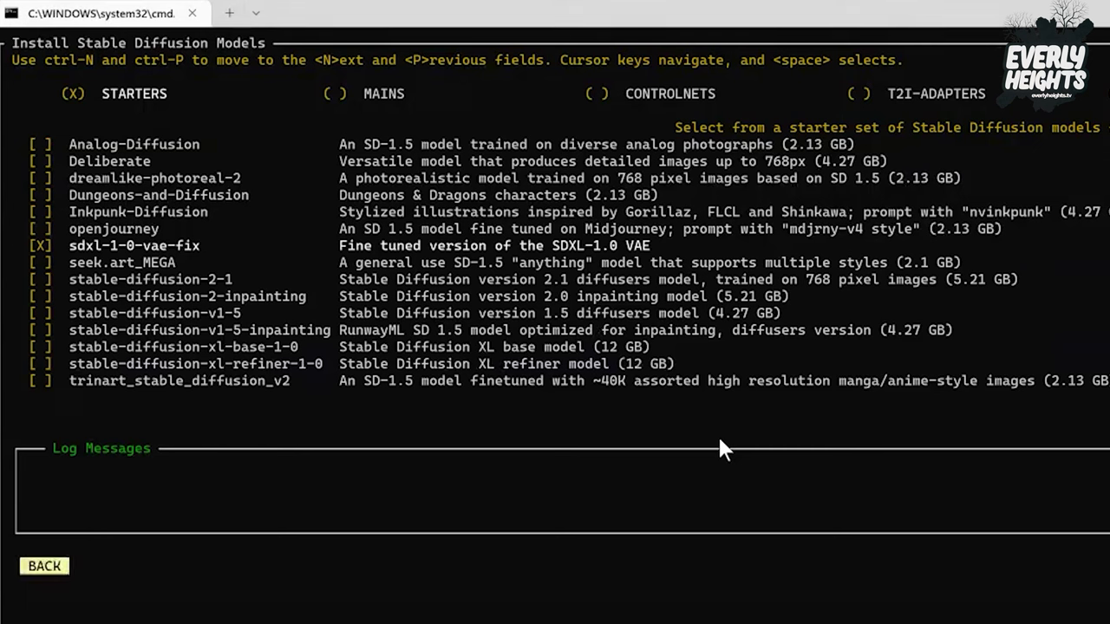
pyautogui.press('Up')
pyautogui.press('Up')
pyautogui.press('Up')
pyautogui.press('Up')
pyautogui.press('Up')
pyautogui.press('Up')
pyautogui.press('Up')
pyautogui.press('Up')
pyautogui.press('Up')
pyautogui.press('Up')
pyautogui.press('Up')
pyautogui.press('Up')
pyautogui.press('Up')
pyautogui.press('Up')
pyautogui.press('Up')
pyautogui.press('Up')
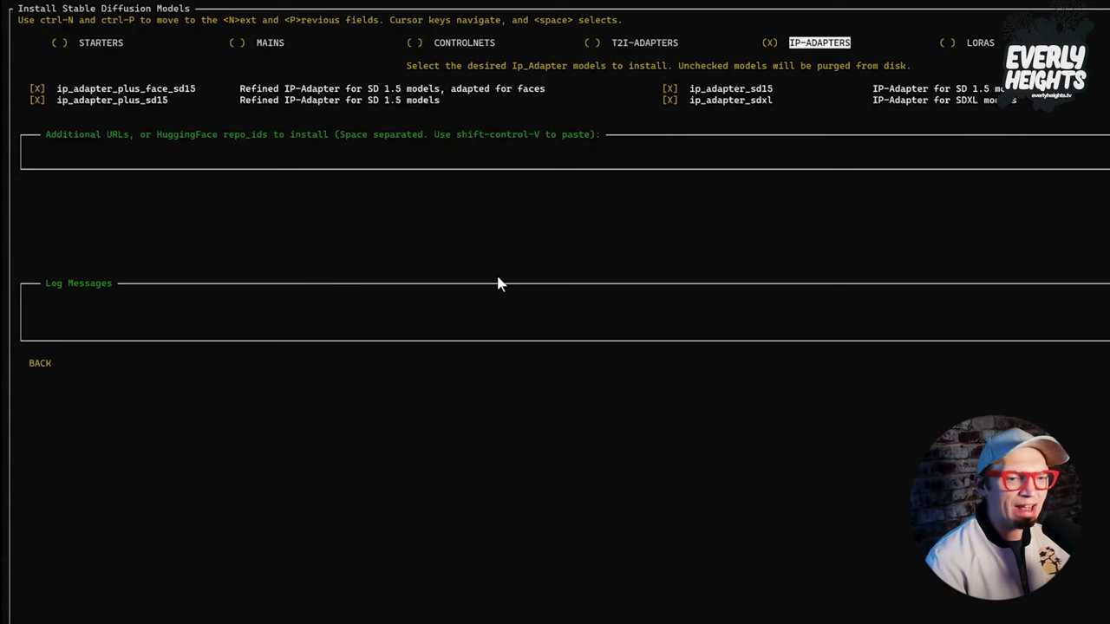
# Step: Check the SDXL T2I-Adapter models and the remaining SD 1.5 T2I-Adapters
pyautogui.press('Left')
pyautogui.press('Tab')
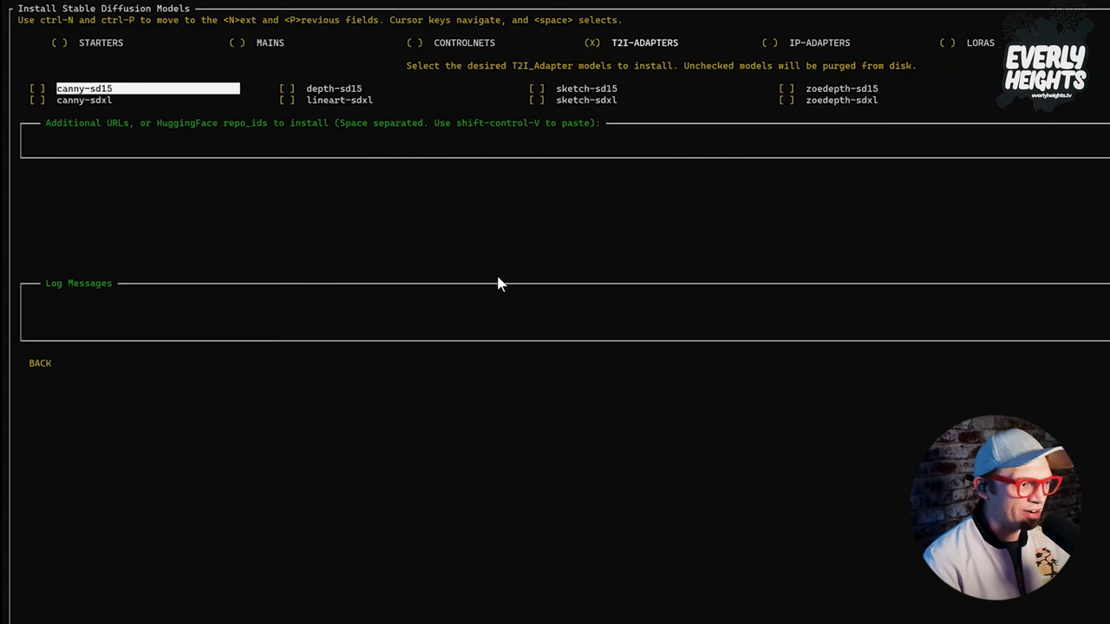
pyautogui.press('Down')
pyautogui.press('space')
pyautogui.press('Right')
pyautogui.press('space')
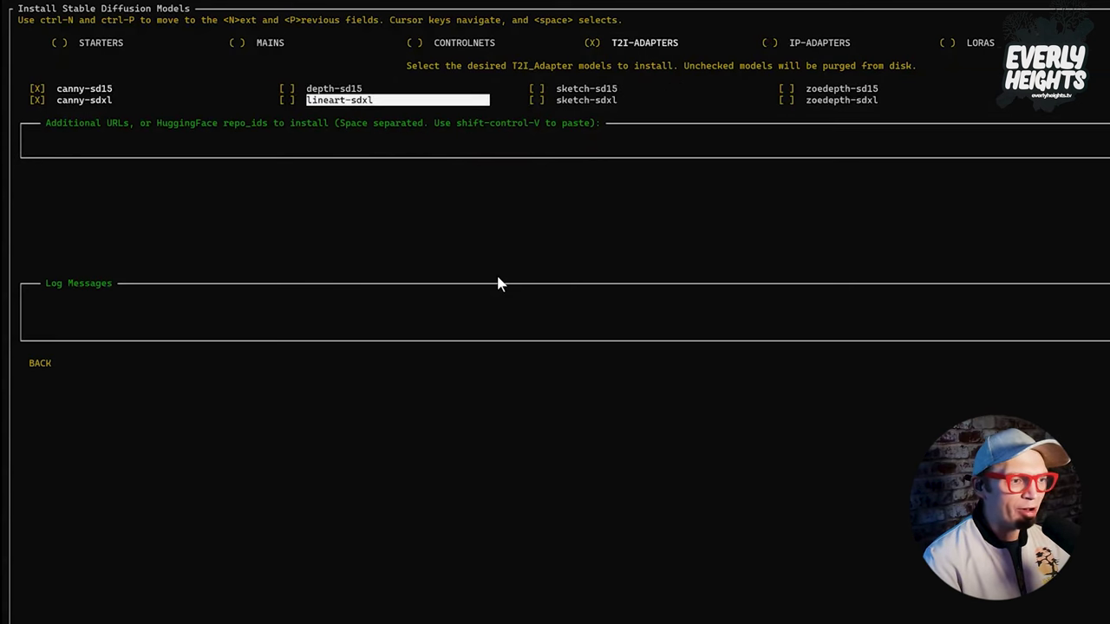
pyautogui.press('Right')
pyautogui.press('space')
pyautogui.press('Right')
pyautogui.press('Up')
pyautogui.press('space')
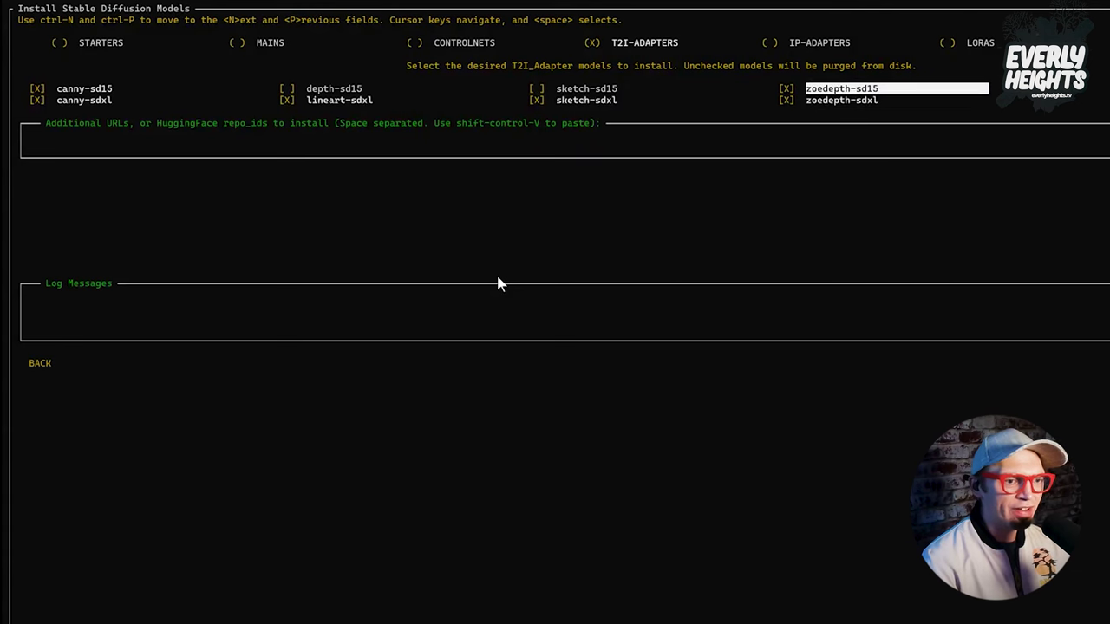
pyautogui.press('Left')
pyautogui.press('space')
pyautogui.press('Left')
pyautogui.press('space')
pyautogui.press('Up')
# Step: Check the inpaint, ip2p and lineart_anime ControlNet models
pyautogui.press('Up')
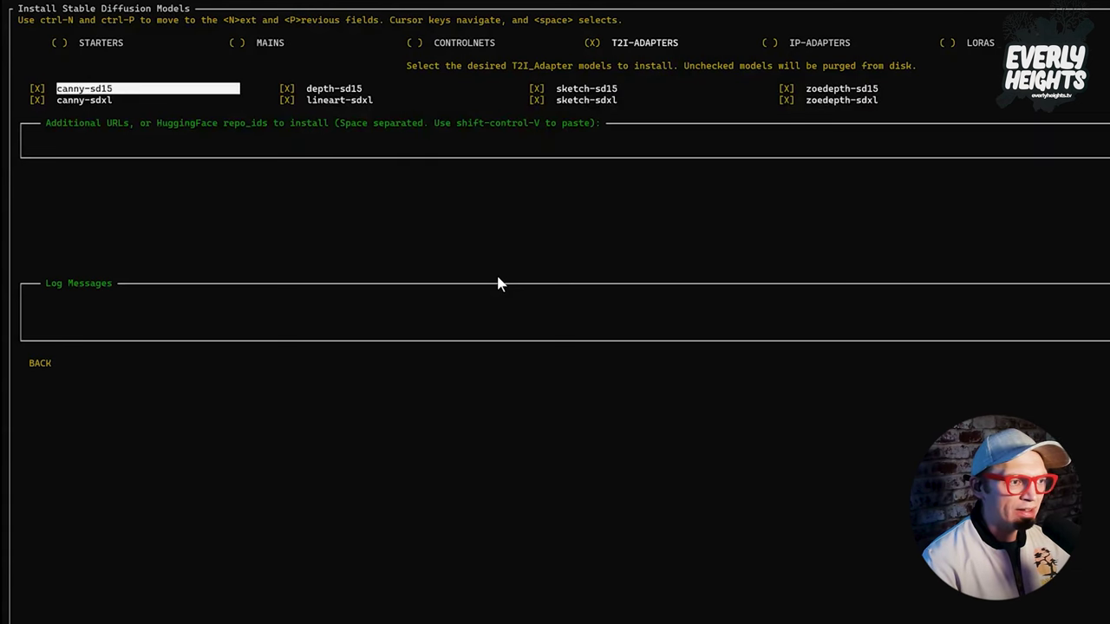
pyautogui.press('Up')
pyautogui.press('Left')
pyautogui.press('Down')
pyautogui.press('Down')
pyautogui.press('Down')
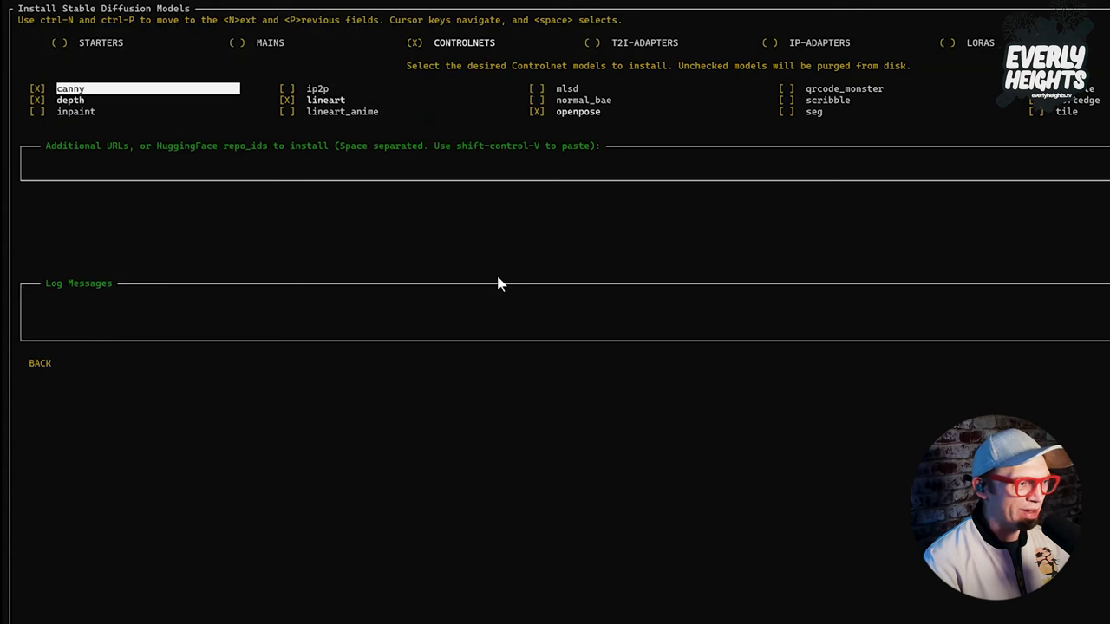
pyautogui.press('space')
pyautogui.press('Right')
pyautogui.press('space')
pyautogui.press('Up')
pyautogui.press('Up')
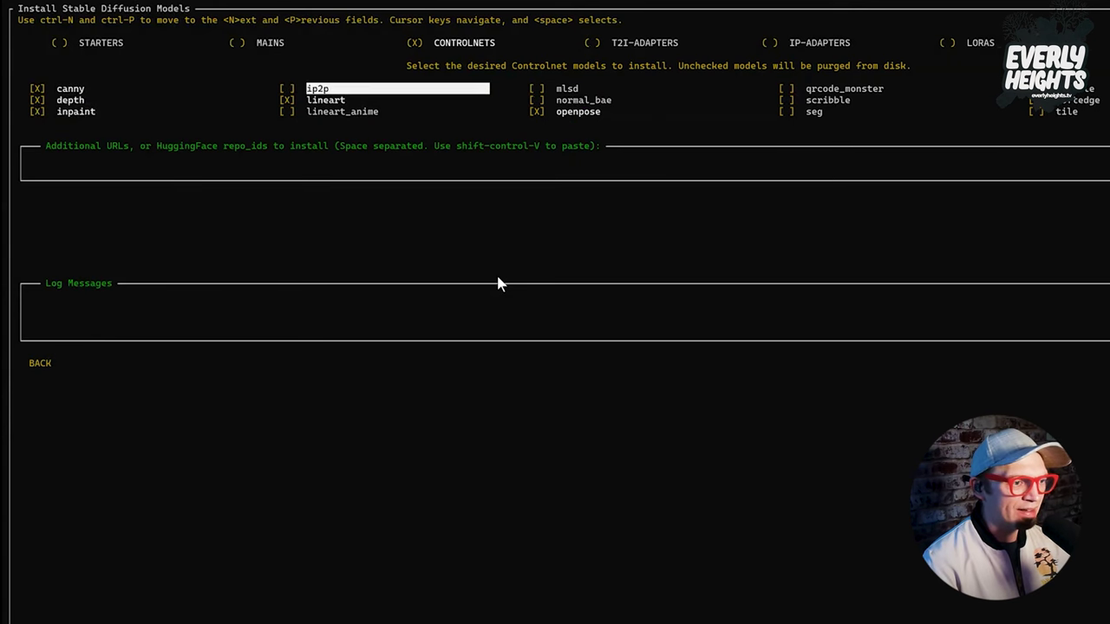
pyautogui.press('space')
pyautogui.press('Down')
# Step: Check the normal_bae, mlsd, qrcode_monster, scribble, seg and tile ControlNets, then move to LoRAs
pyautogui.press('Down')
pyautogui.press('Right')
pyautogui.press('Right')
pyautogui.press('Left')
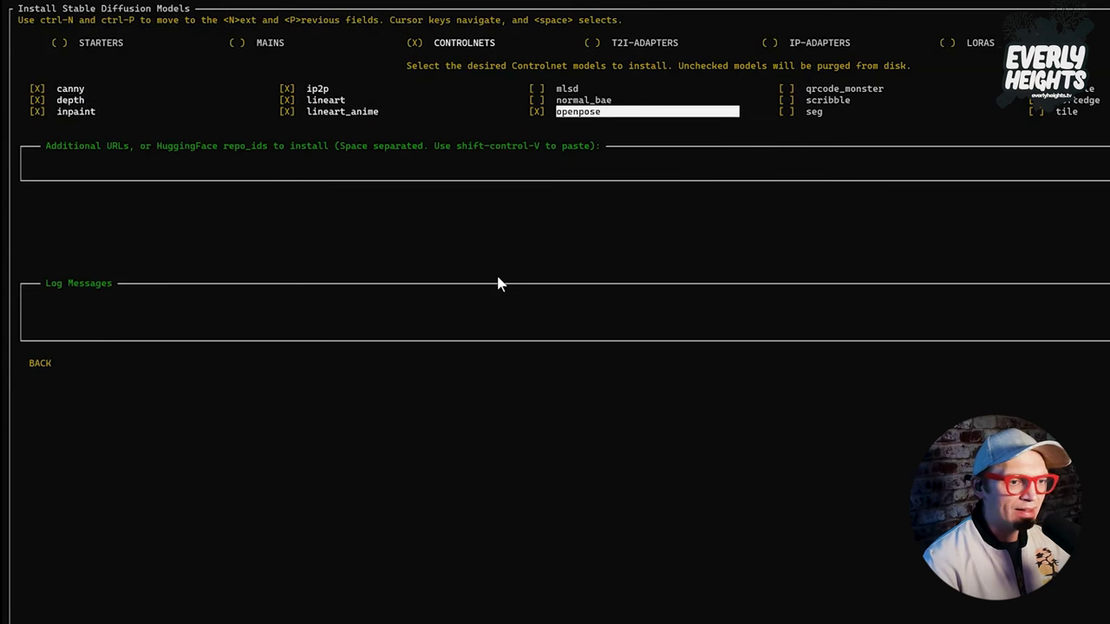
pyautogui.press('Up')
pyautogui.press('space')
pyautogui.press('Up')
pyautogui.press('space')
pyautogui.press('Right')
pyautogui.press('space')
pyautogui.press('Down')
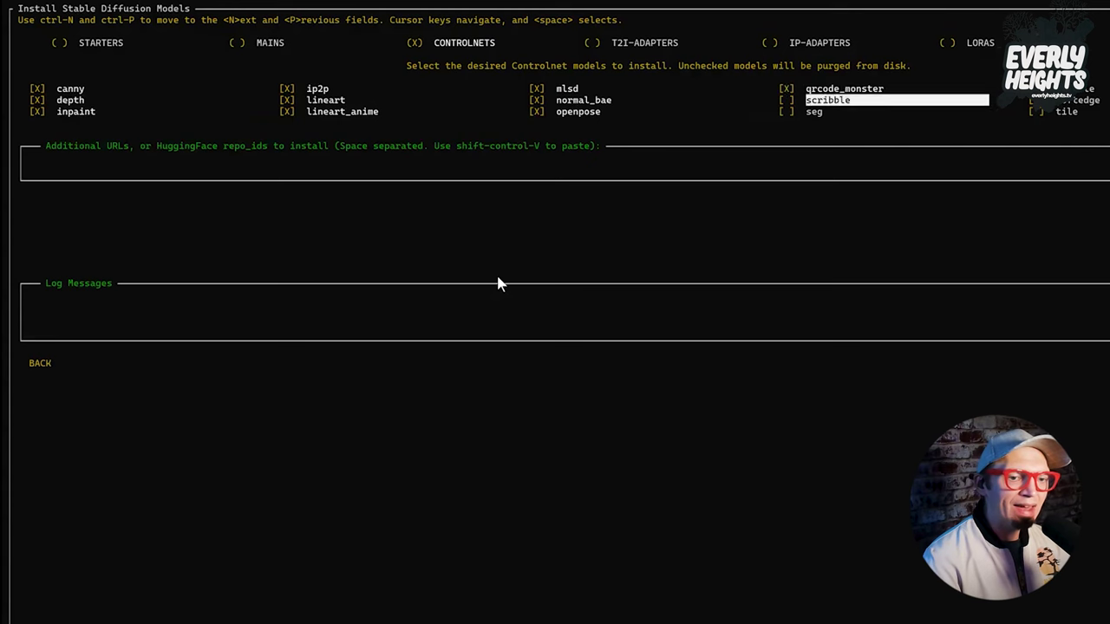
pyautogui.press('space')
pyautogui.press('Down')
pyautogui.press('space')
pyautogui.press('Right')
pyautogui.press('Down')
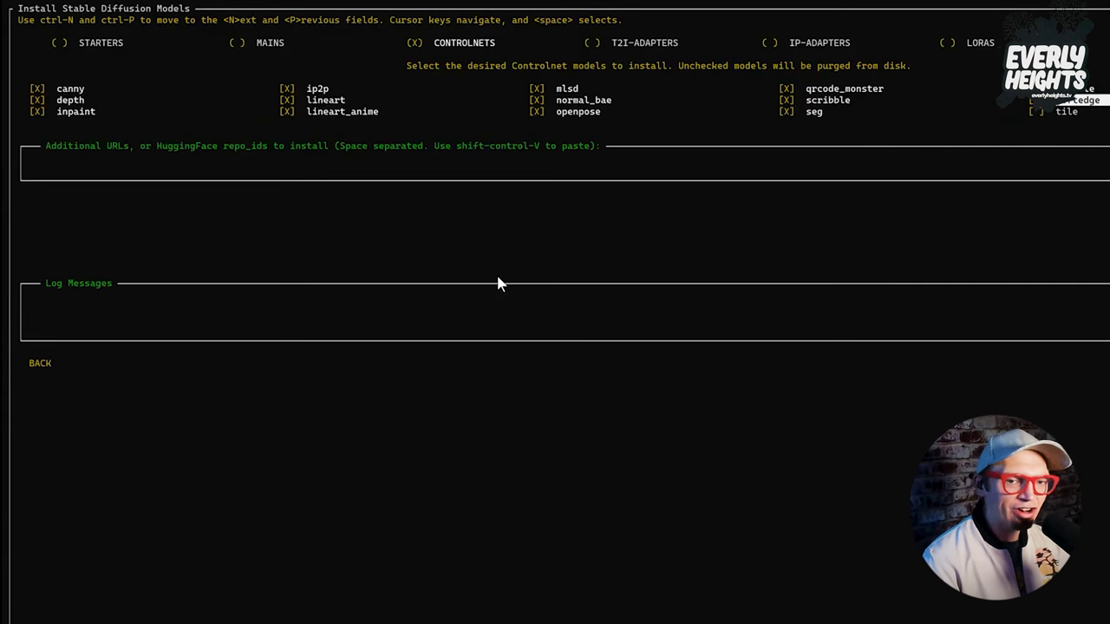
pyautogui.press('Down')
pyautogui.press('space')
pyautogui.press('Tab')
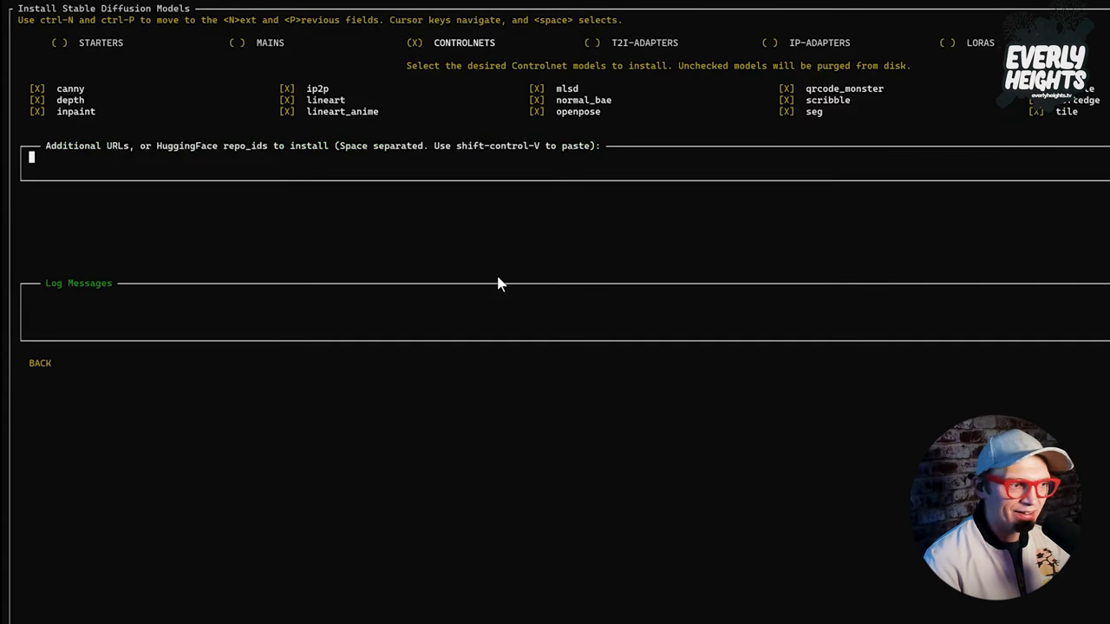
pyautogui.press('Right')
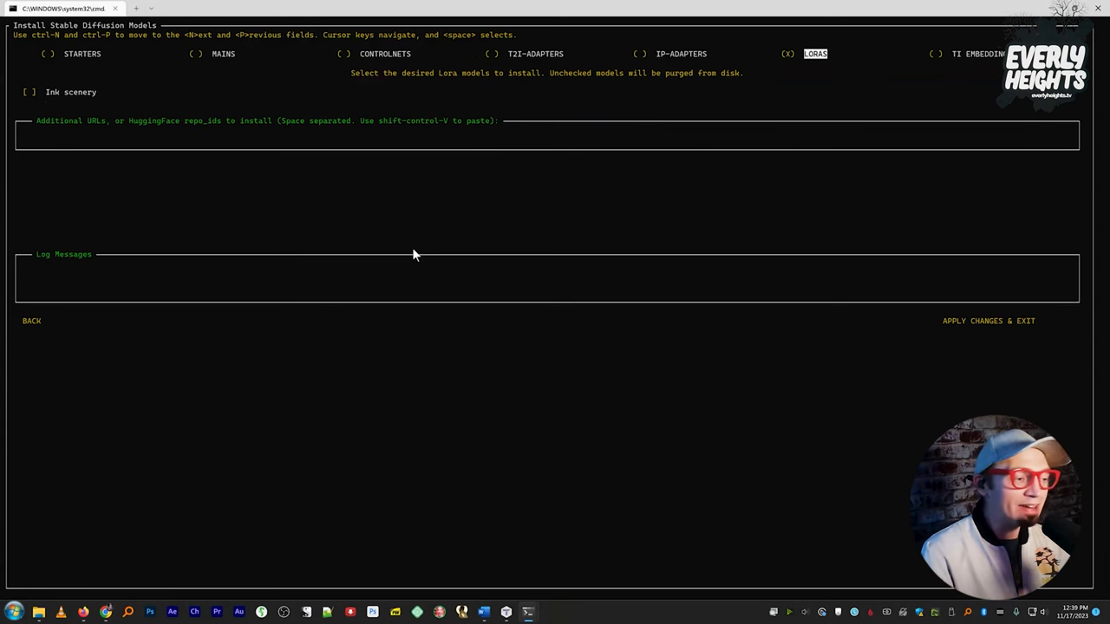
# Step: Keep the EasyNegative textual inversion embedding checked and apply the model selections
pyautogui.press('Right')
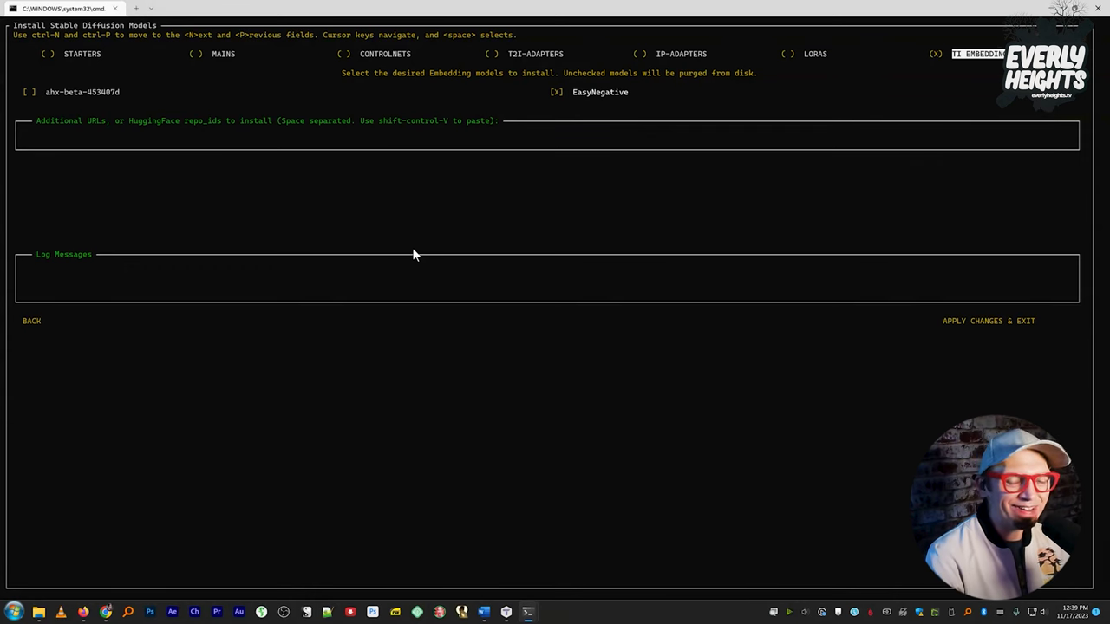
pyautogui.press('Down')
pyautogui.press('Down')
pyautogui.press('Down')
pyautogui.press('Down')
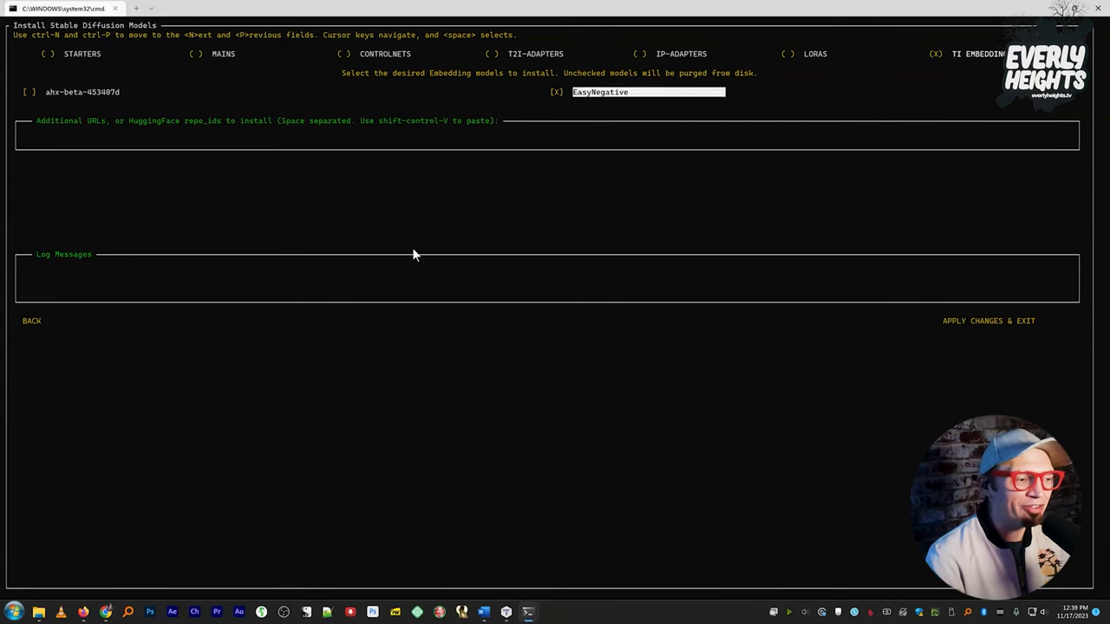
pyautogui.press('Down')
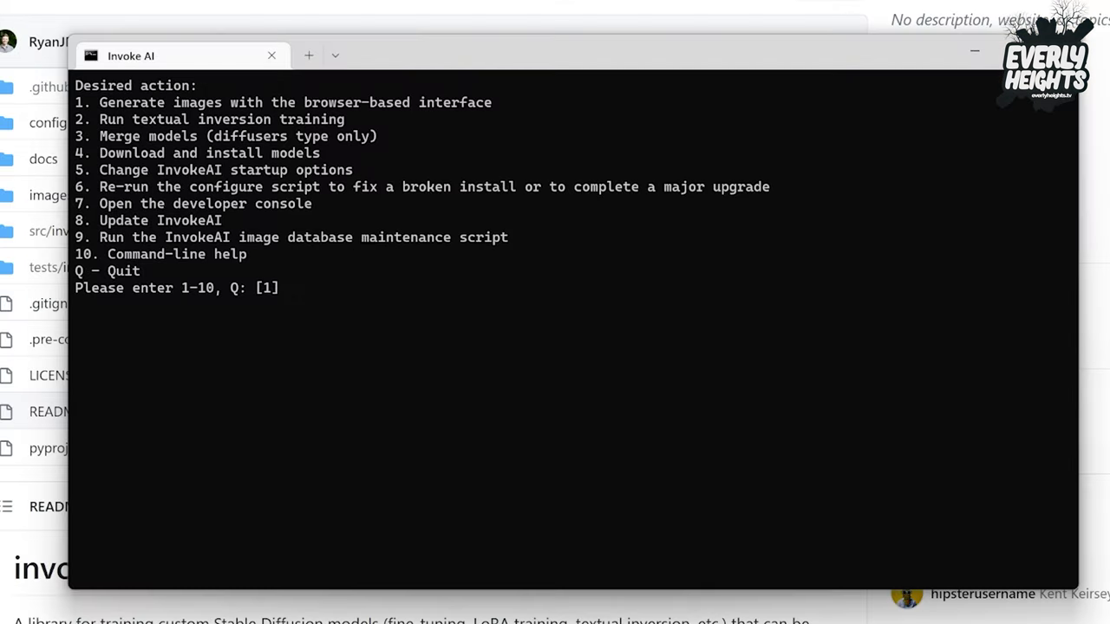
# Step: Choose launcher option 1 to start the browser-based image generation interface
pyautogui.write('1')
pyautogui.press('Return')
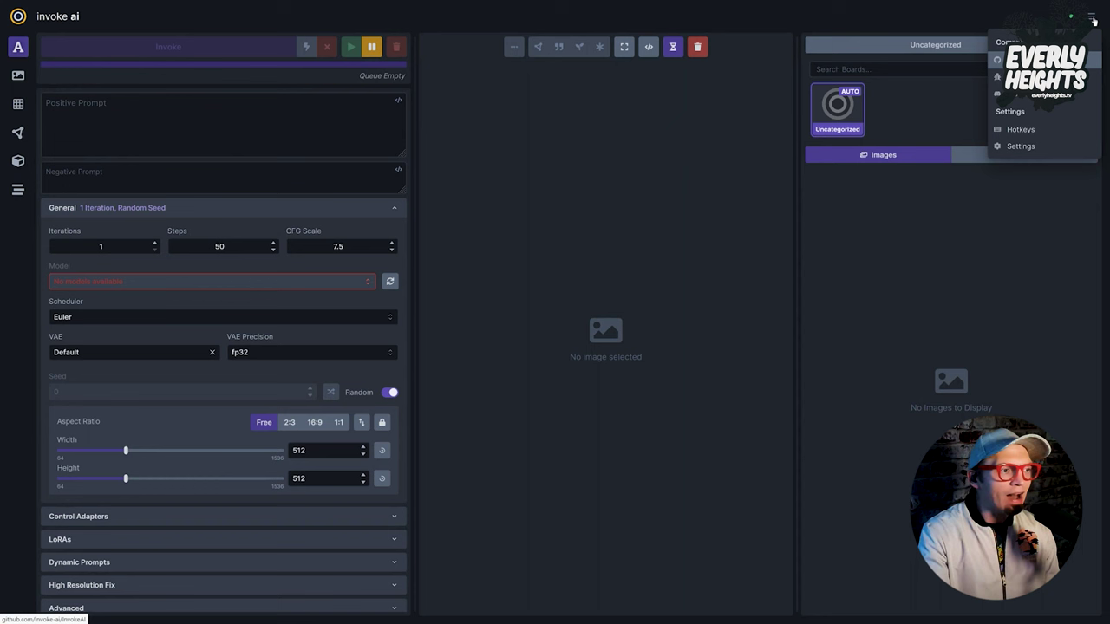
# Step: Look through the web UI settings and close them unchanged
pyautogui.click(1017, 146)
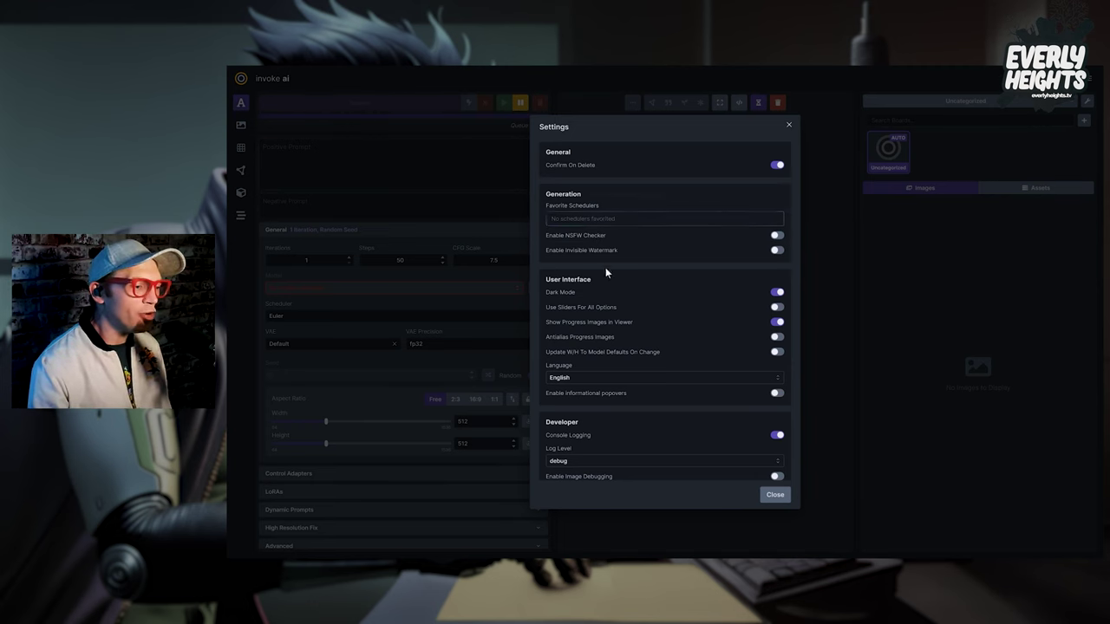
pyautogui.scroll(-5, 605, 273)
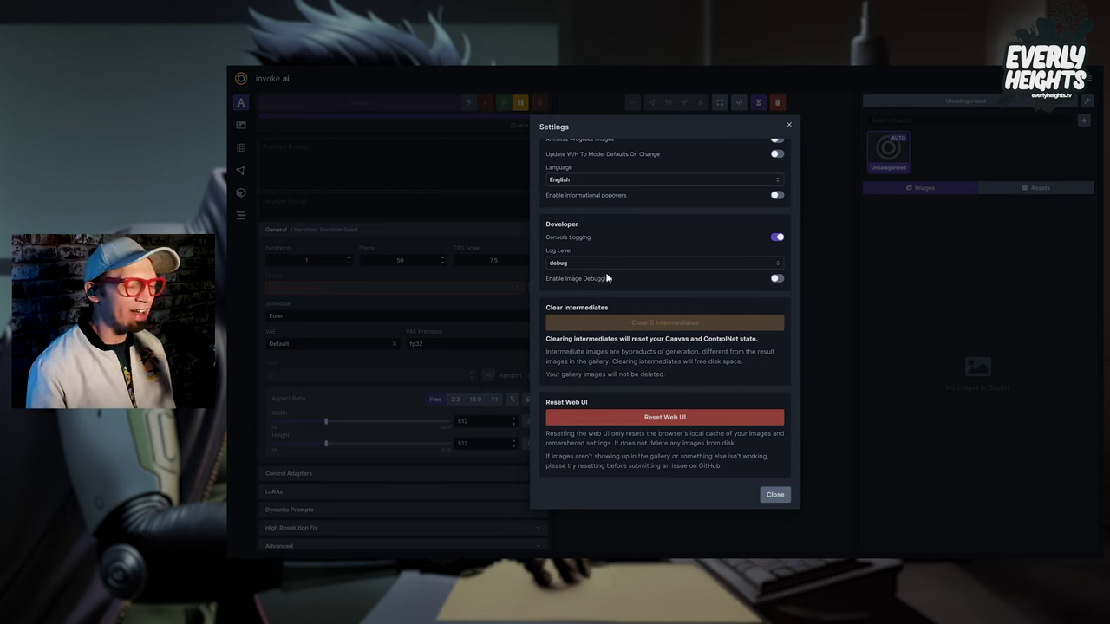
pyautogui.click(788, 126)
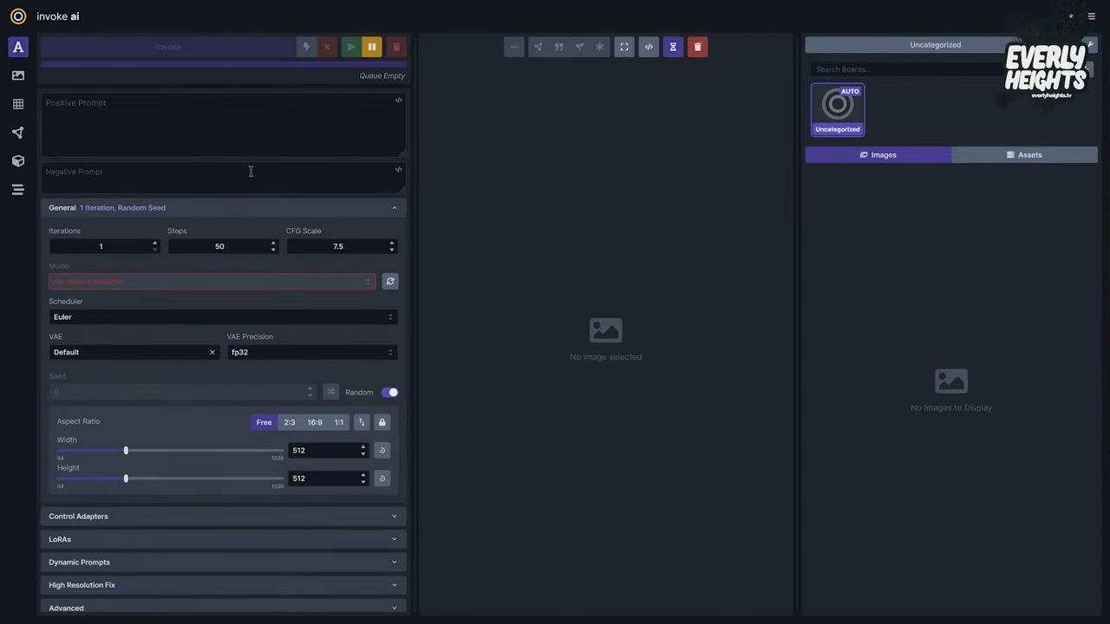
# Step: Import models from 'D:\_AUTO1111 Stable Diffusion\SD Models' with prediction type None in Model Manager
pyautogui.click(17, 160)
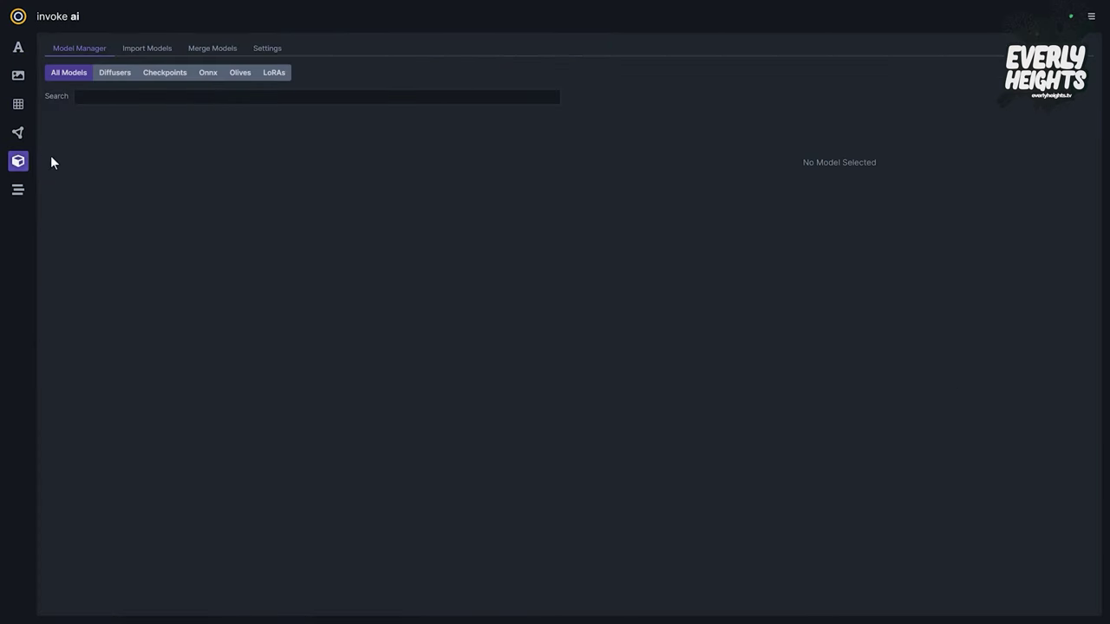
pyautogui.click(146, 48)
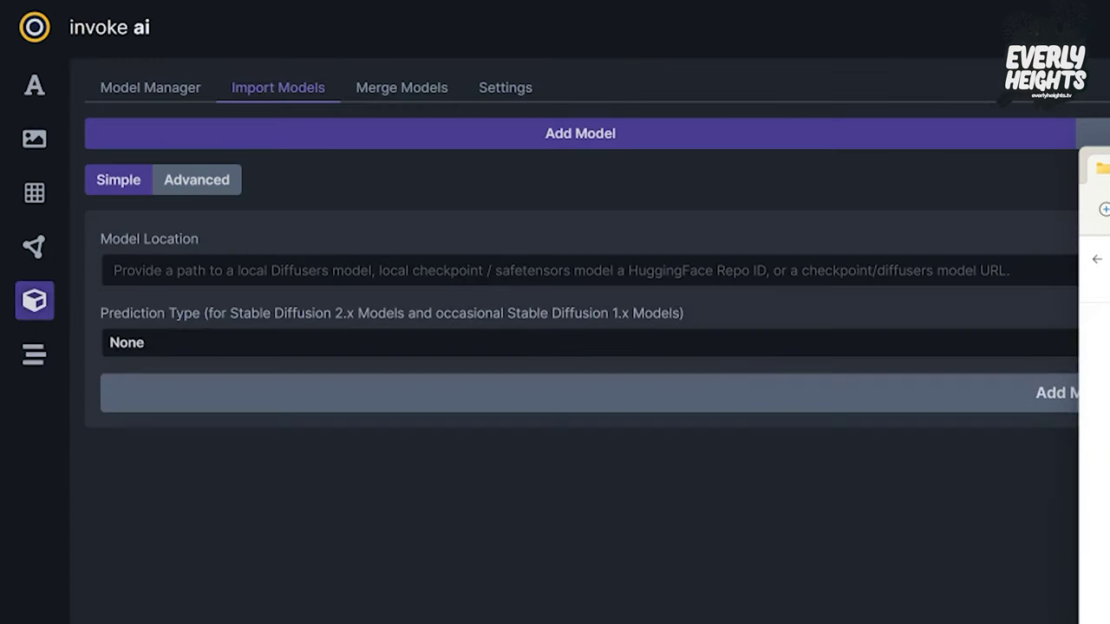
pyautogui.click(1109, 260)
pyautogui.hotkey('ctrl', 'c')
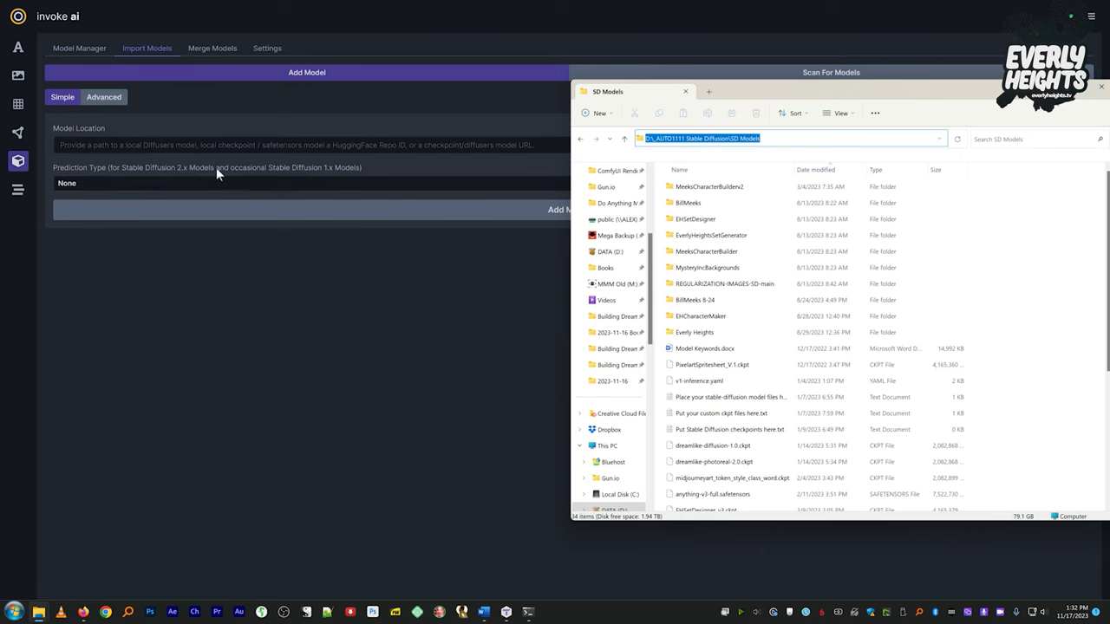
pyautogui.click(151, 147)
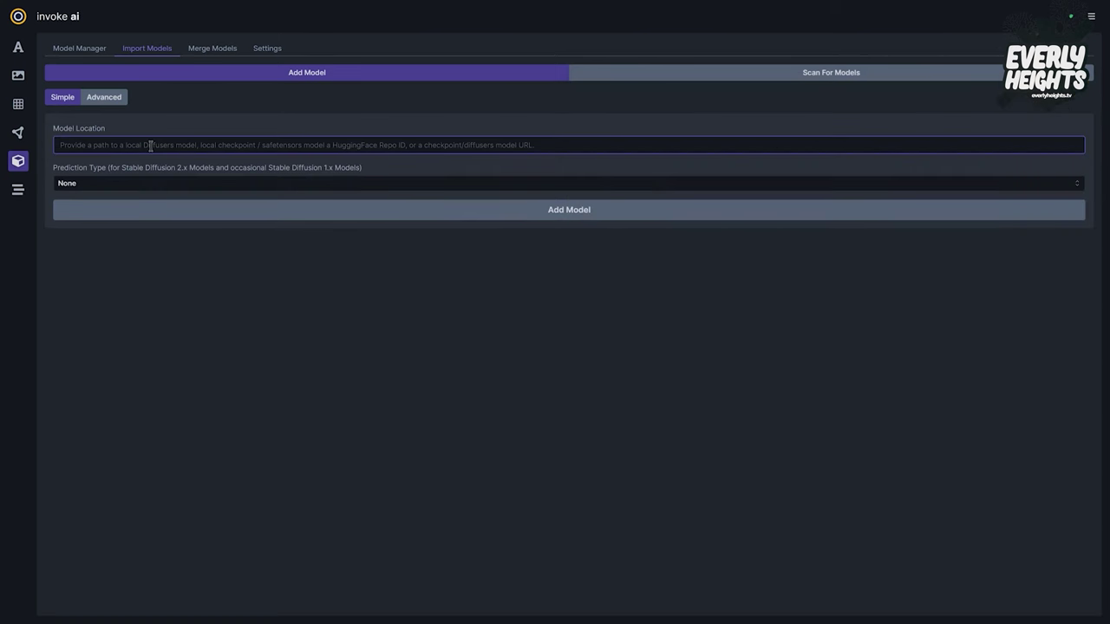
pyautogui.hotkey('ctrl', 'v')
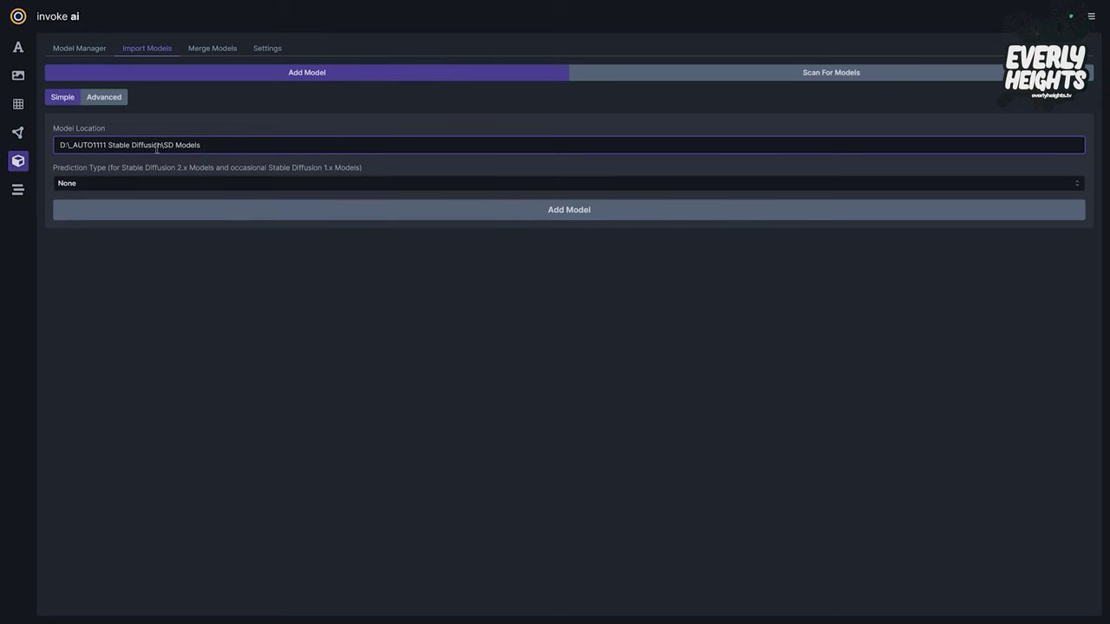
pyautogui.click(163, 189)
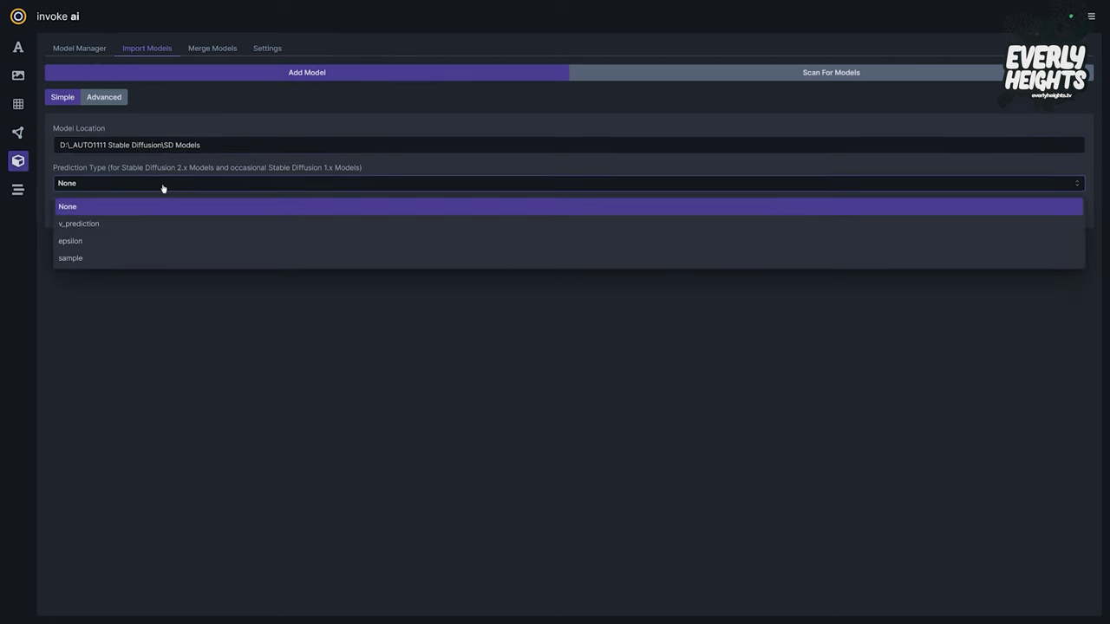
pyautogui.click(268, 294)
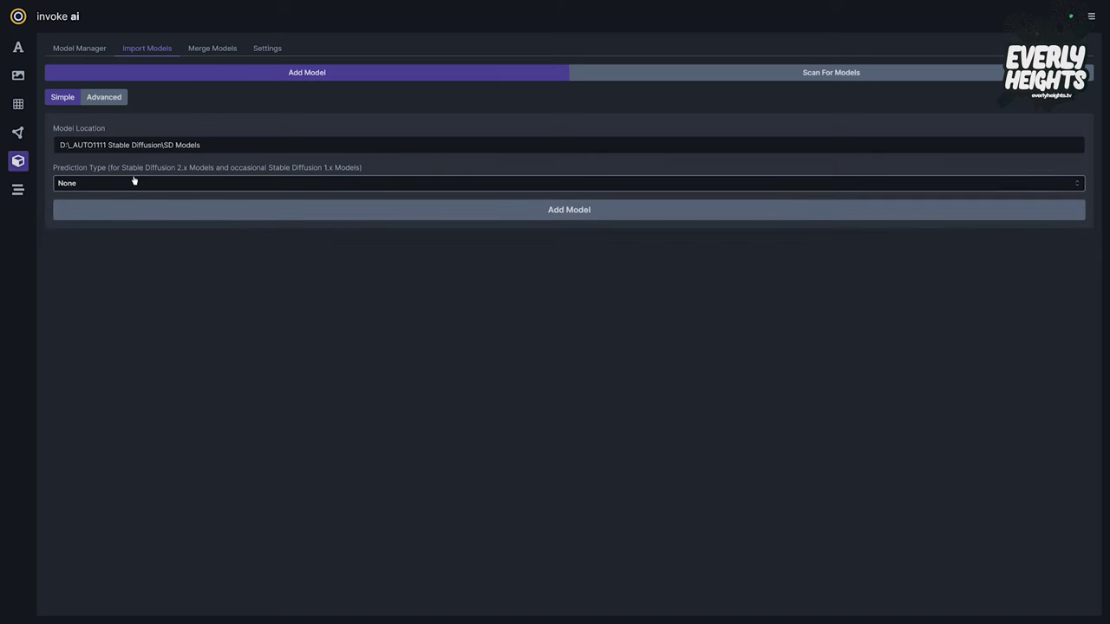
pyautogui.click(540, 214)
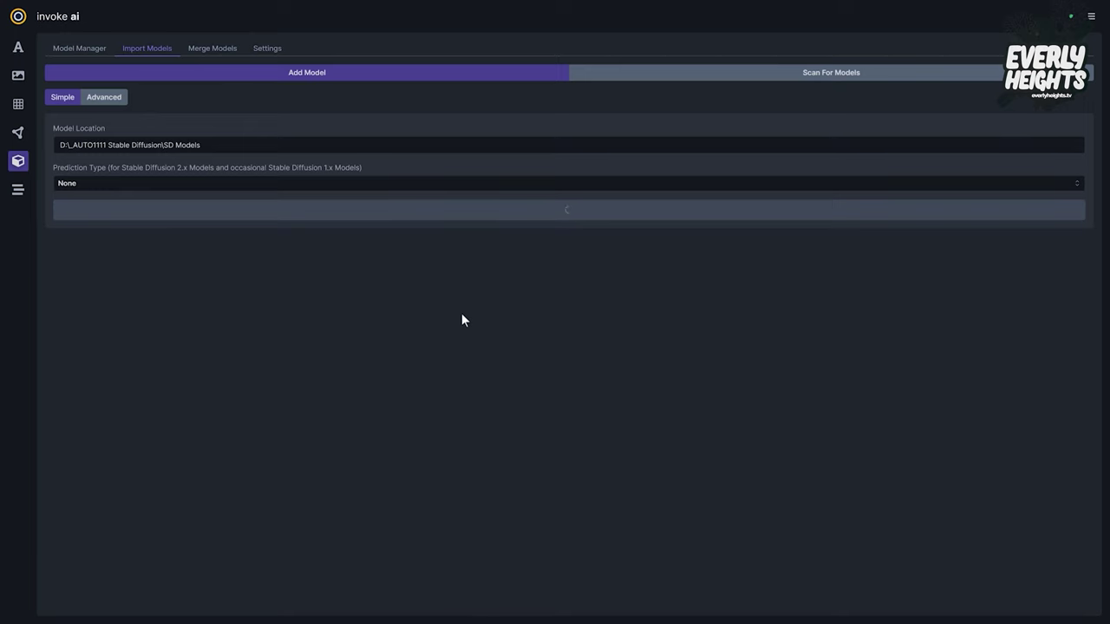
pyautogui.hotkey('alt', 'Tab')
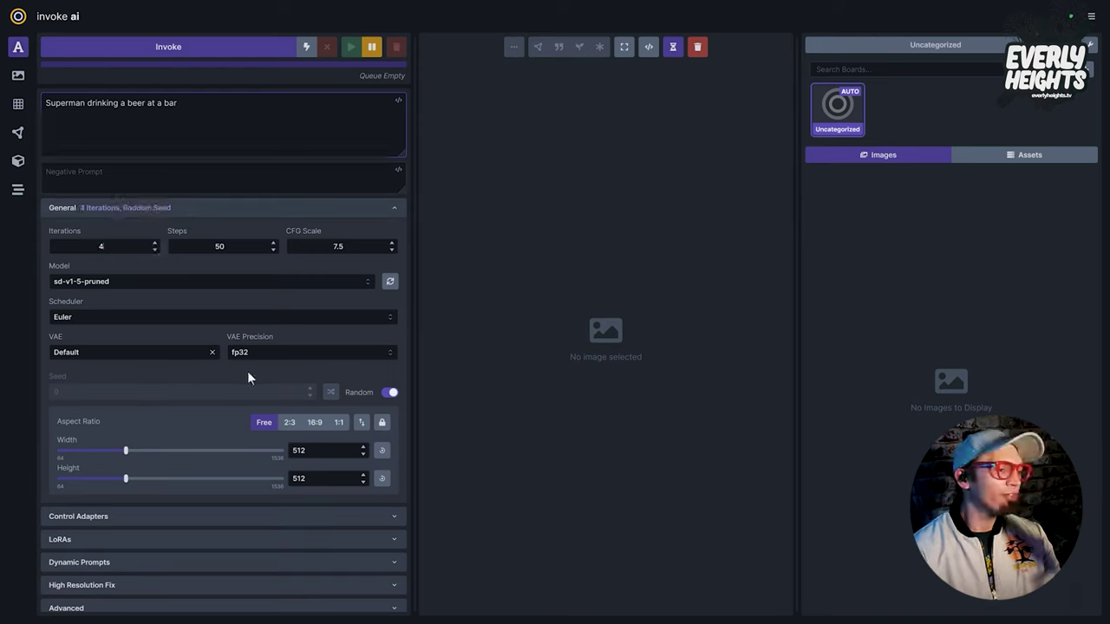
# Step: Set the generation scheduler to Euler Ancestral
pyautogui.click(119, 316)
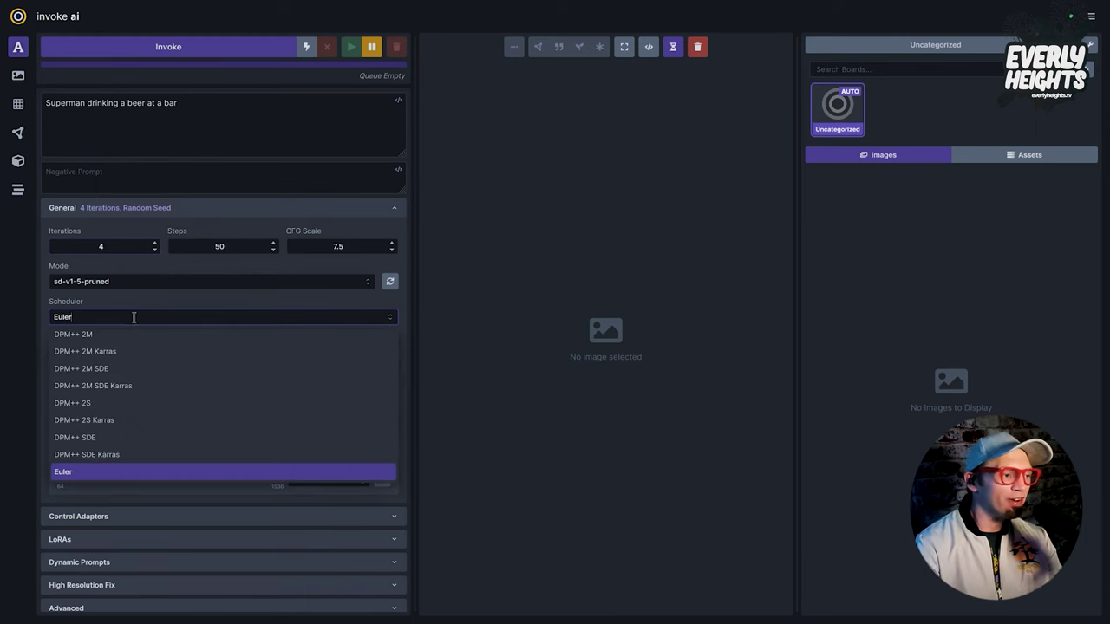
pyautogui.scroll(-3, 125, 408)
pyautogui.click(127, 371)
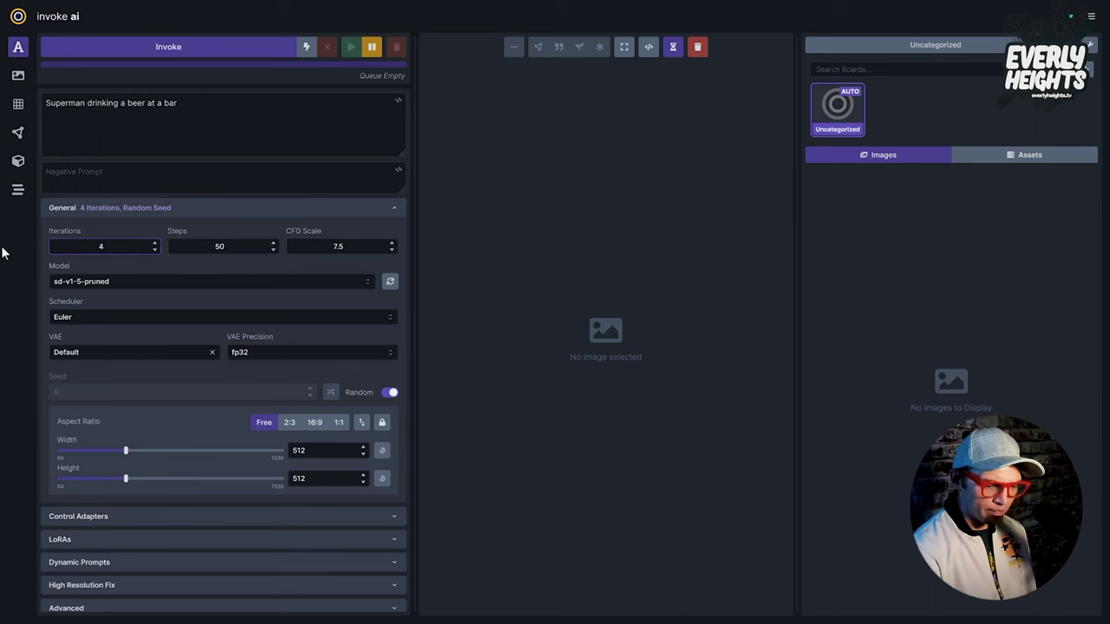
pyautogui.click(133, 318)
pyautogui.scroll(-3, 124, 434)
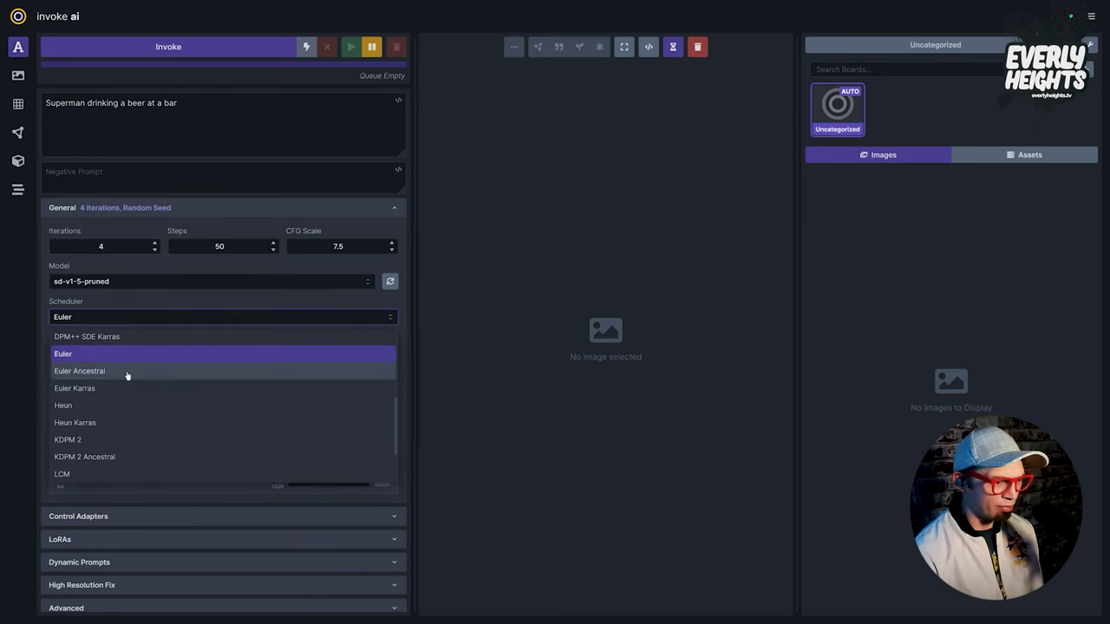
pyautogui.click(128, 372)
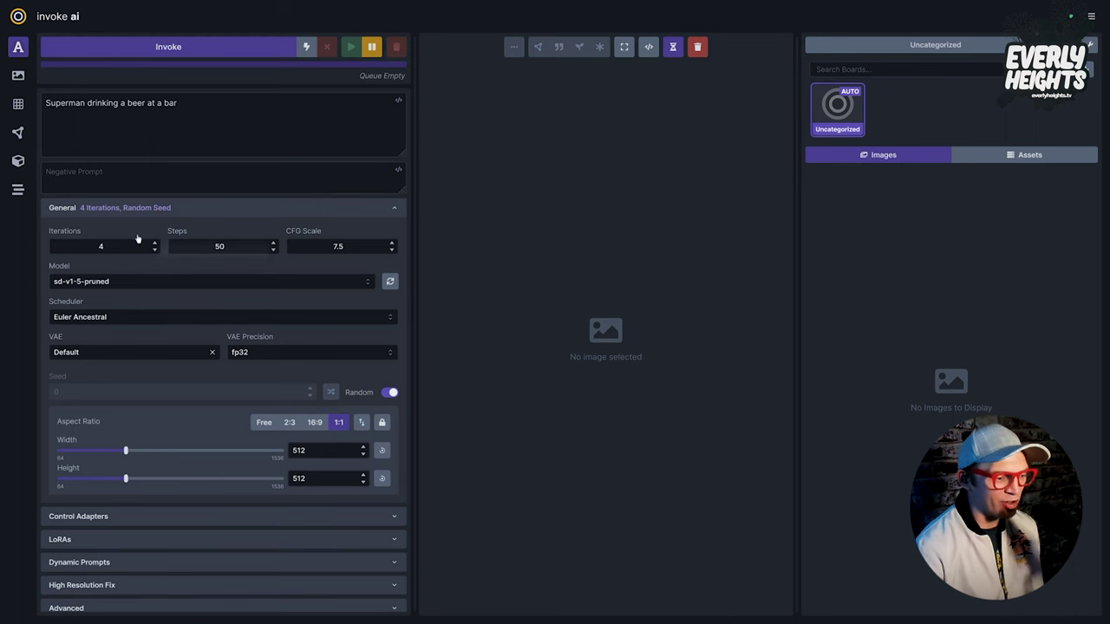
# Step: Generate the four Superman-at-a-bar images and browse through to the fourth result
pyautogui.click(178, 54)
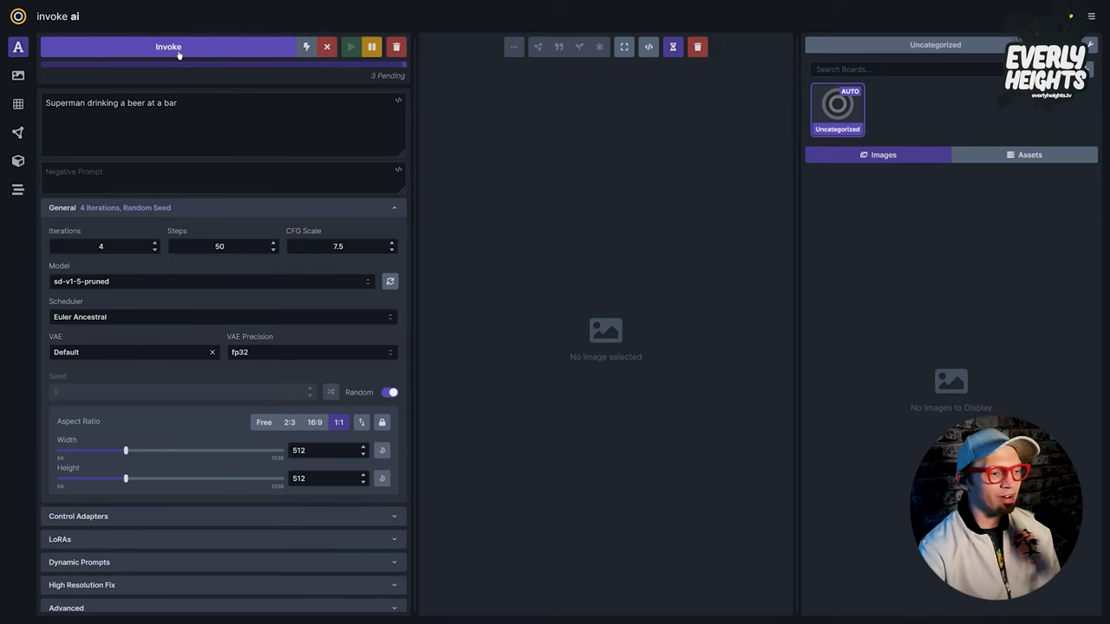
pyautogui.hotkey('alt', 'Tab')
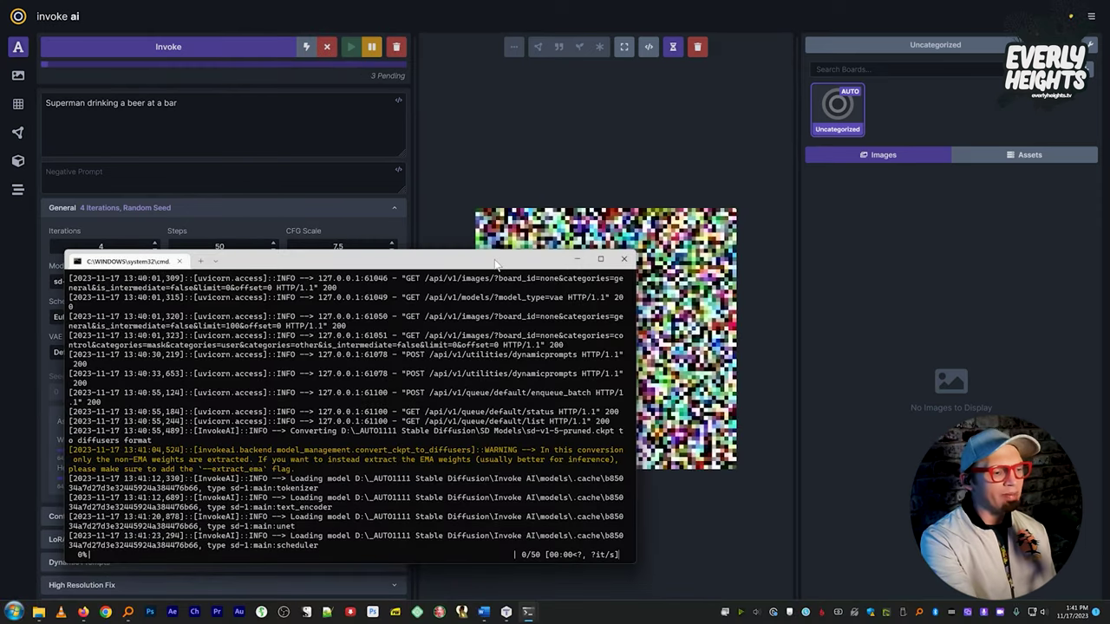
pyautogui.moveTo(496, 265); pyautogui.dragTo(0, 236)
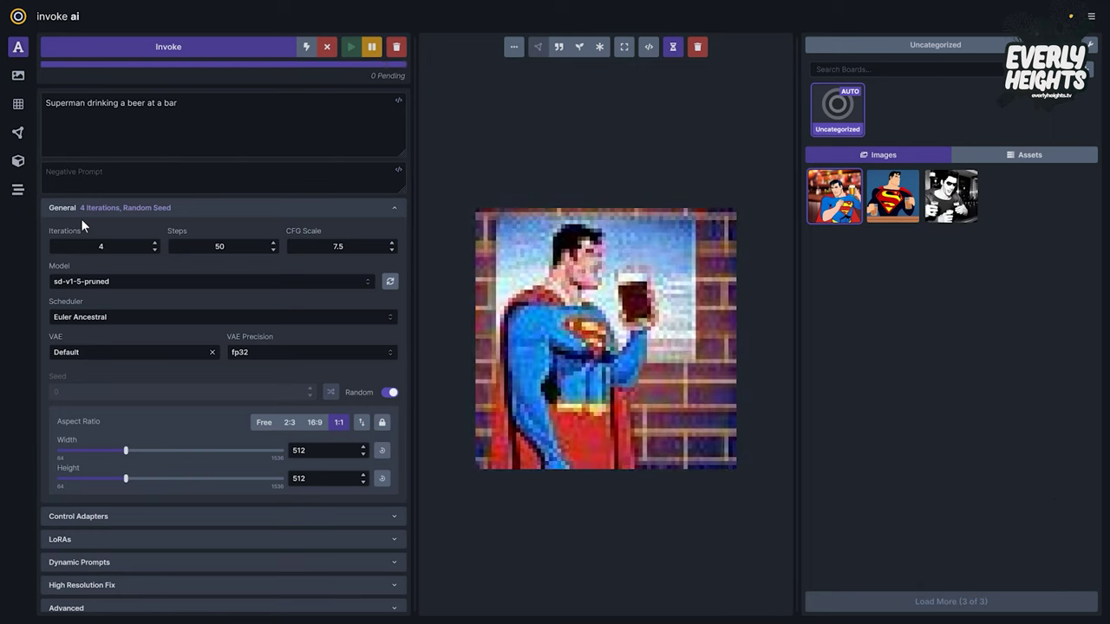
pyautogui.press('Right')
pyautogui.press('Right')
pyautogui.press('Right')
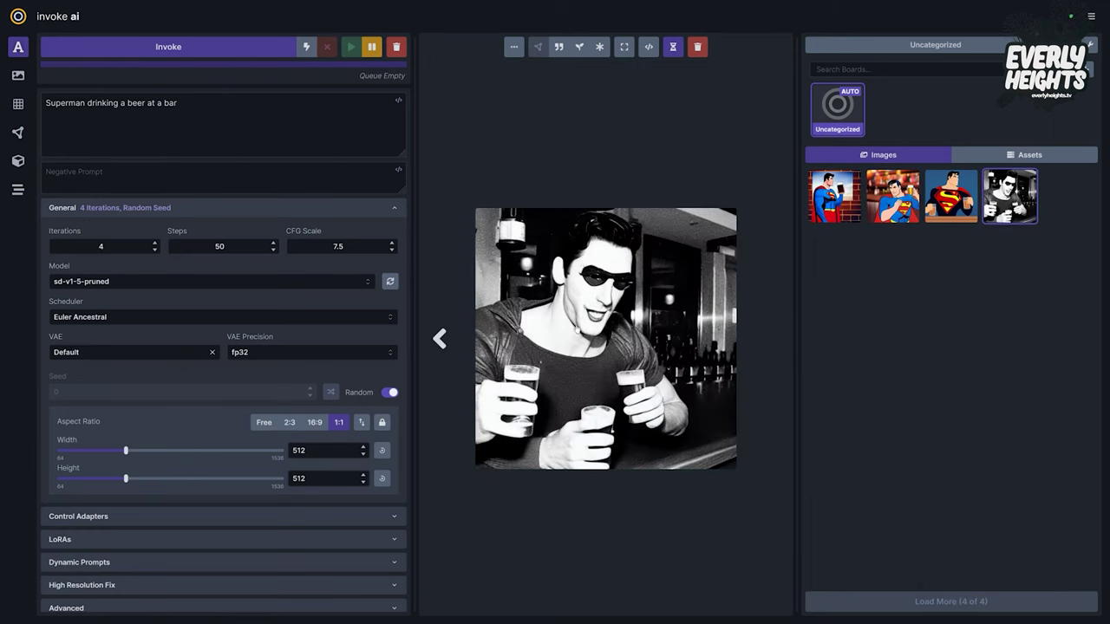
# Step: Switch the model to sd_xl_base_1.0
pyautogui.click(174, 281)
pyautogui.scroll(-3, 161, 404)
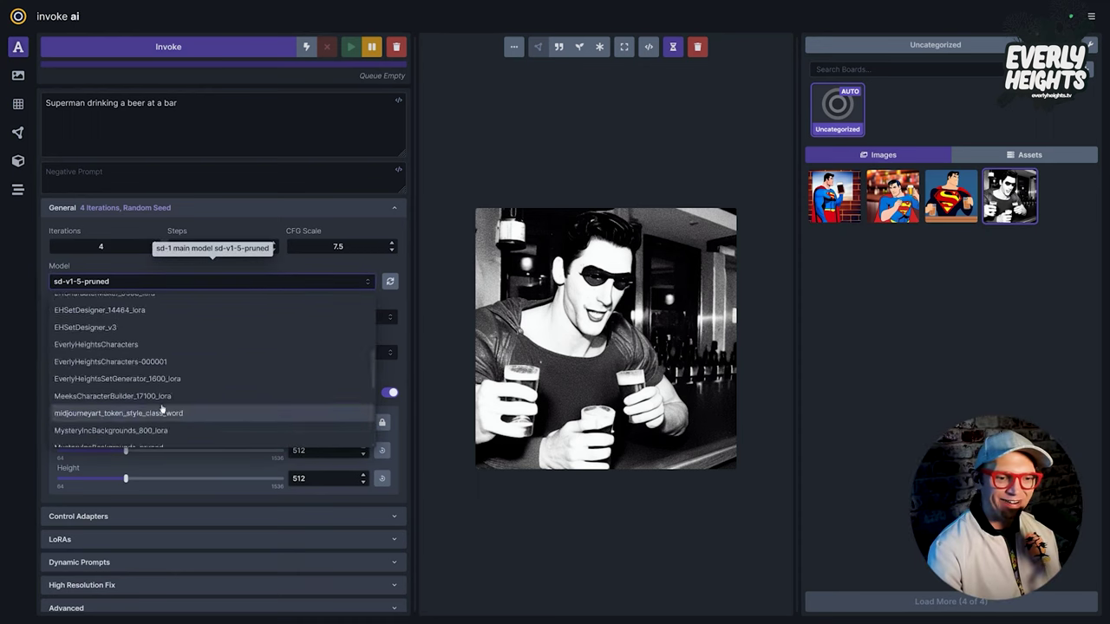
pyautogui.scroll(-2, 161, 410)
pyautogui.click(162, 441)
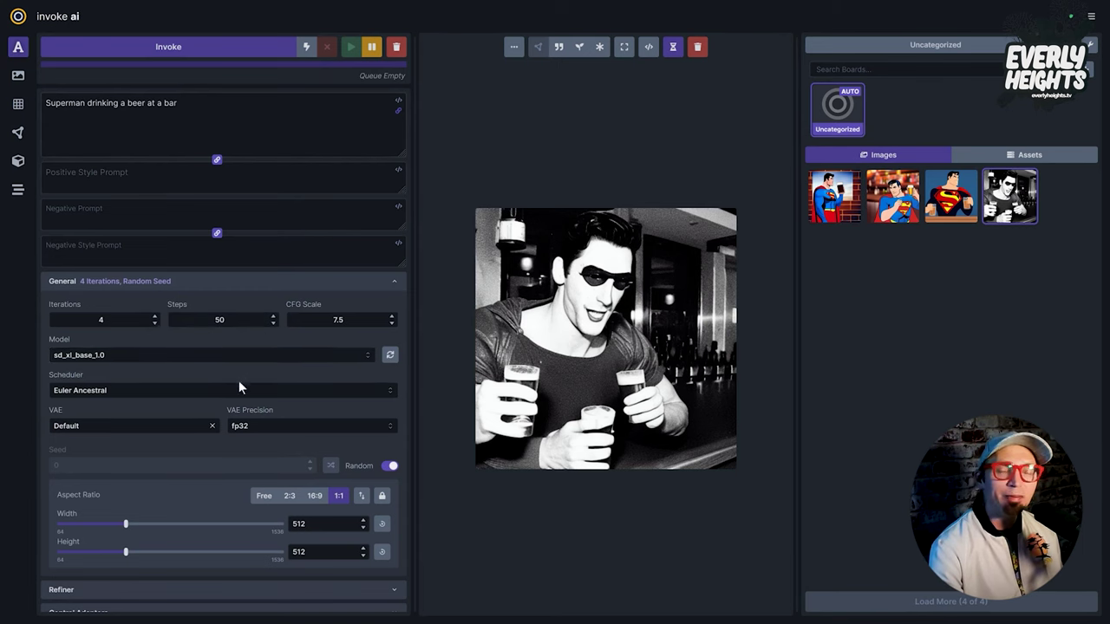
pyautogui.scroll(-2, 220, 416)
pyautogui.scroll(-1, 220, 408)
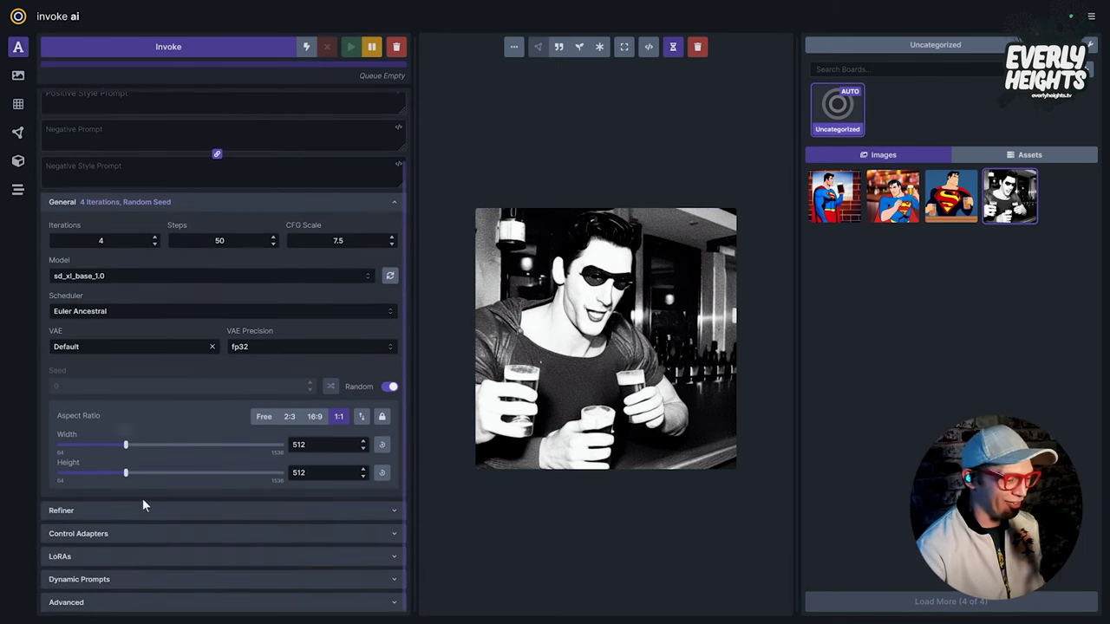